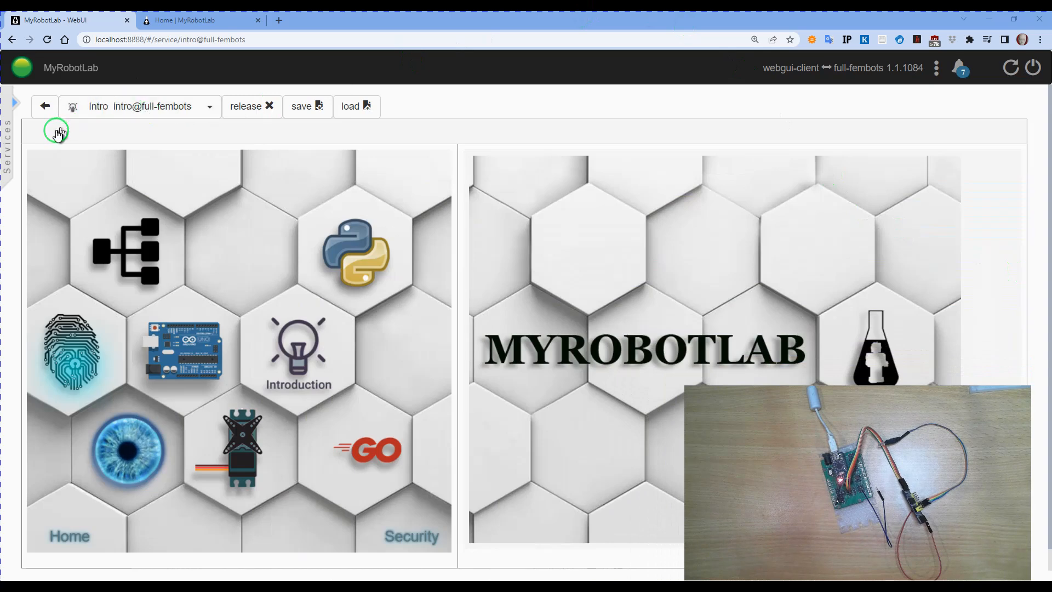
# Step: Open the Nano service and examine its port connection and the A4 and A5 I2C pins
pyautogui.click(16, 124)
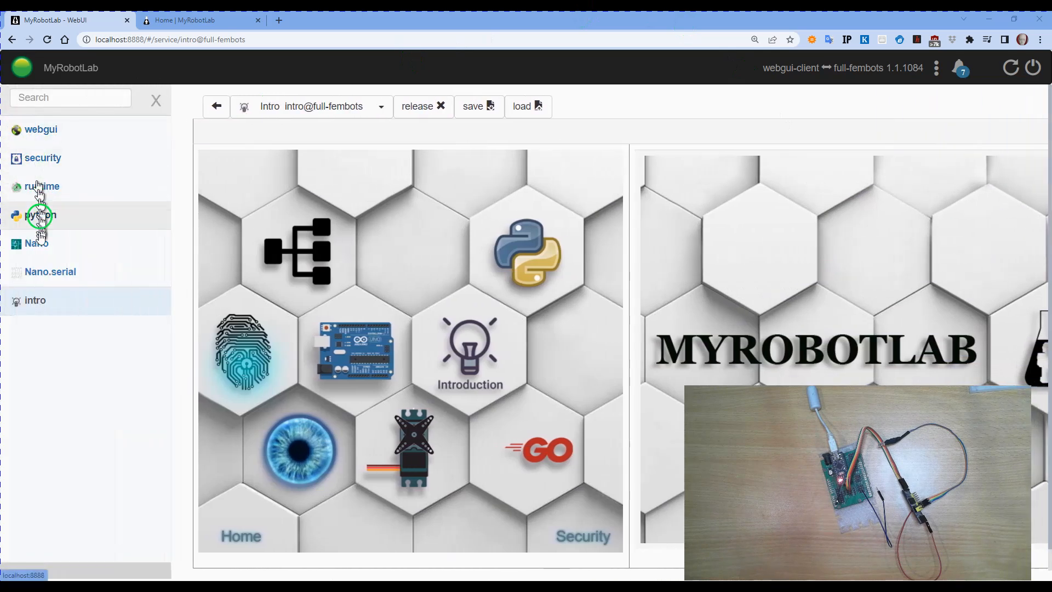
pyautogui.click(38, 243)
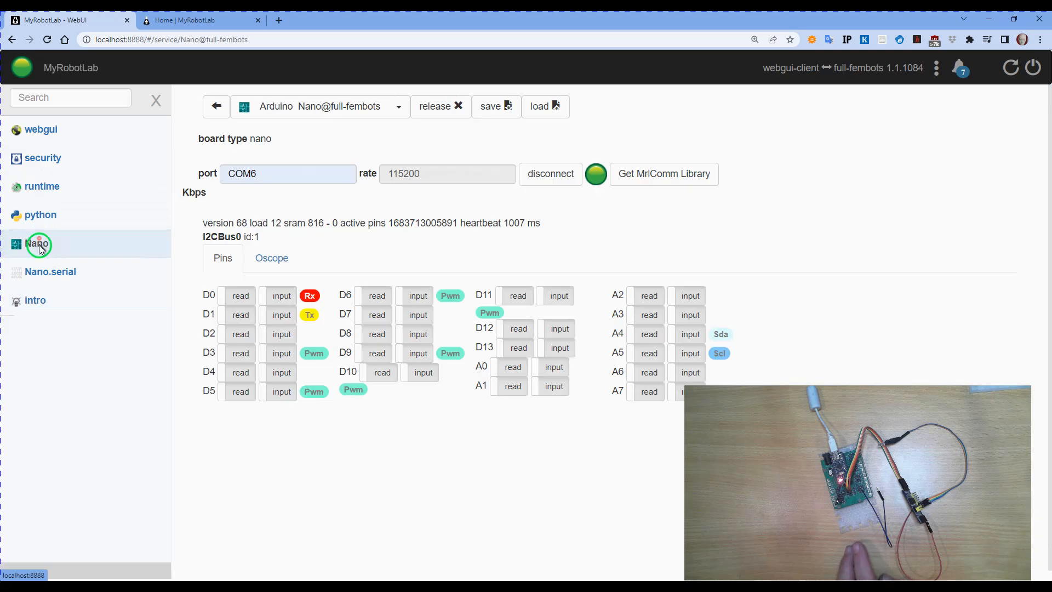
pyautogui.click(230, 231)
pyautogui.click(266, 183)
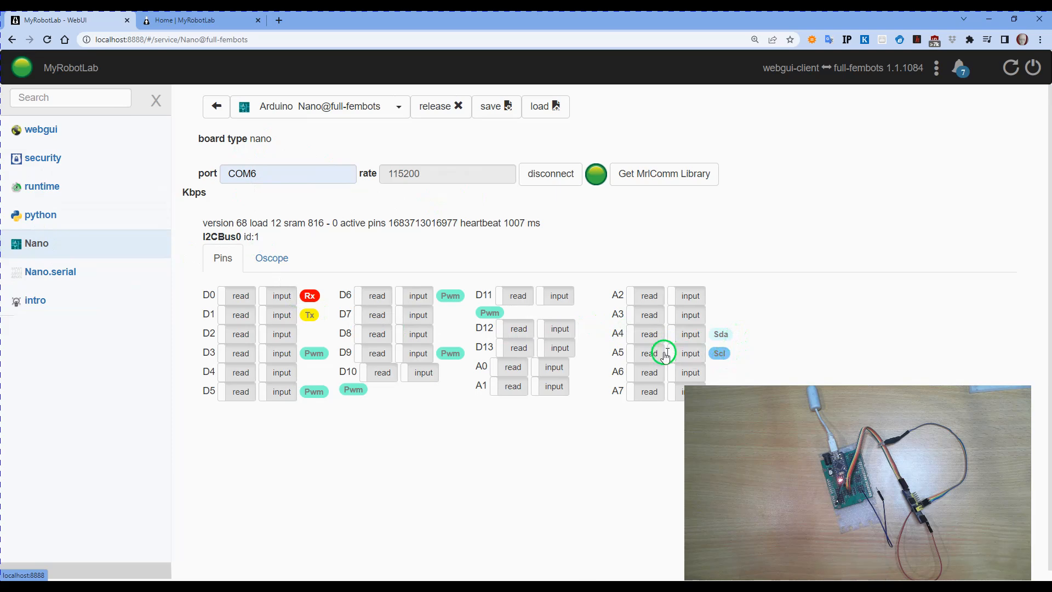
pyautogui.click(633, 354)
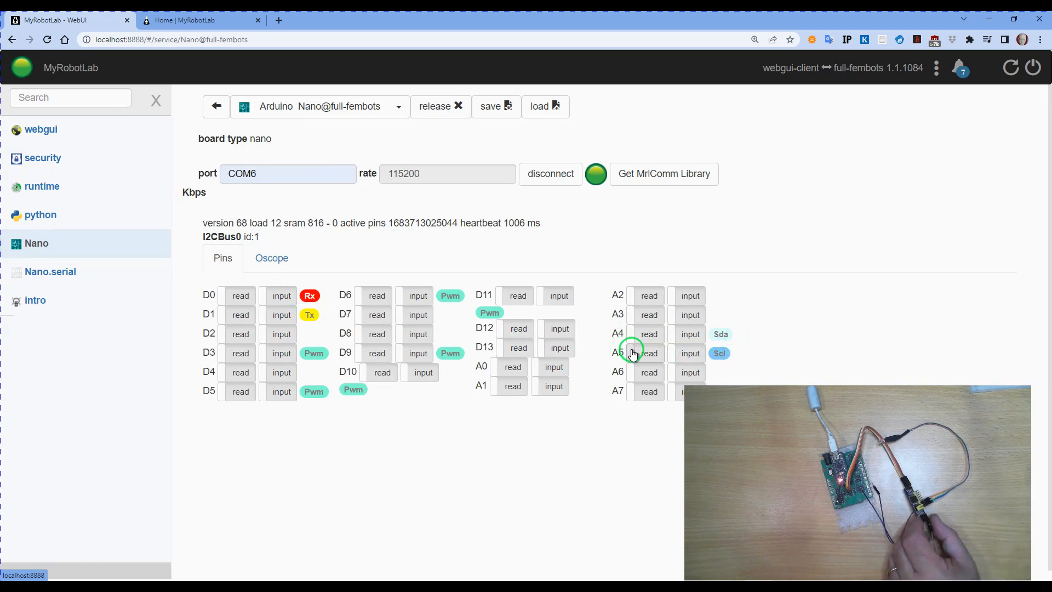
pyautogui.click(634, 354)
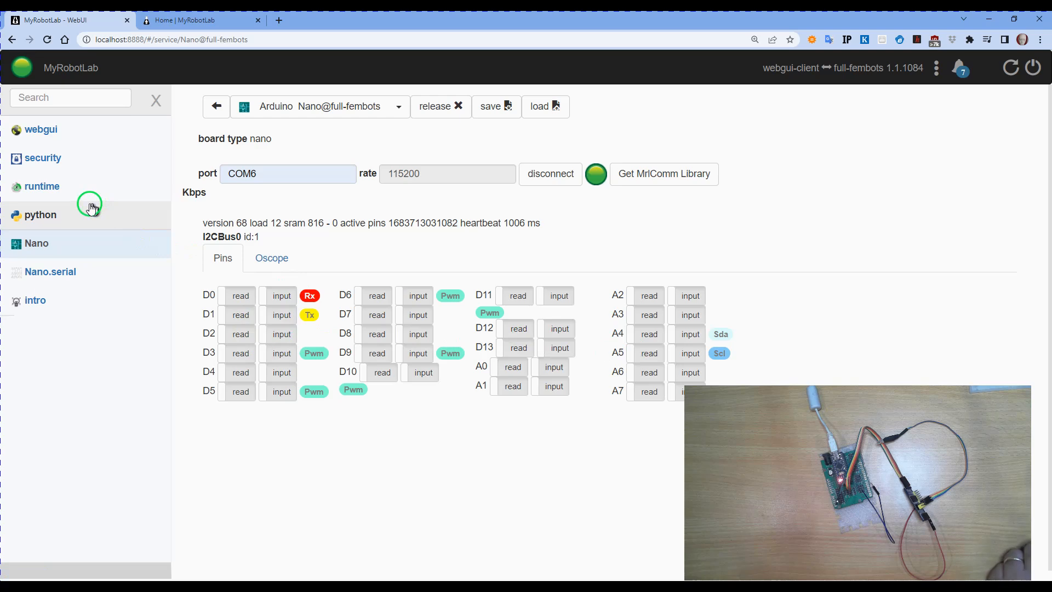
# Step: Create and start a service named pcf of type Pcf8574 from the runtime service
pyautogui.click(73, 197)
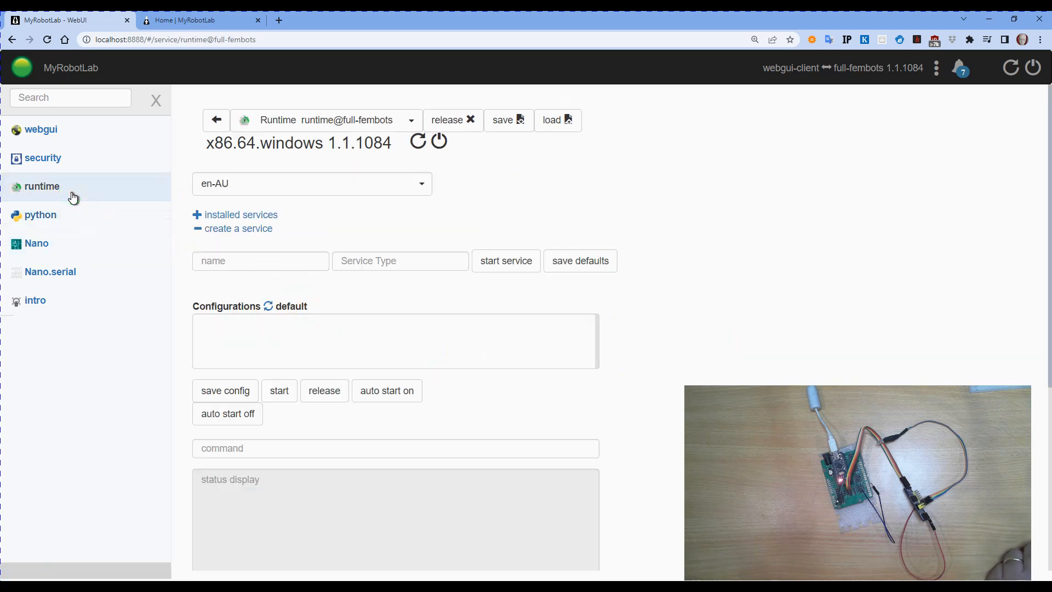
pyautogui.click(263, 263)
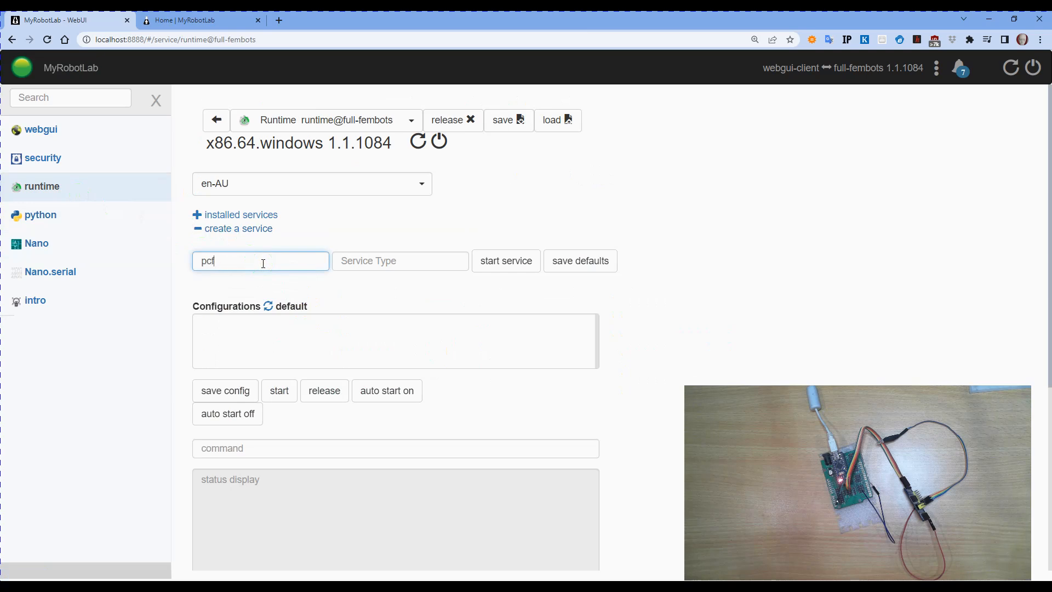
pyautogui.click(357, 259)
pyautogui.write('pcf8574')
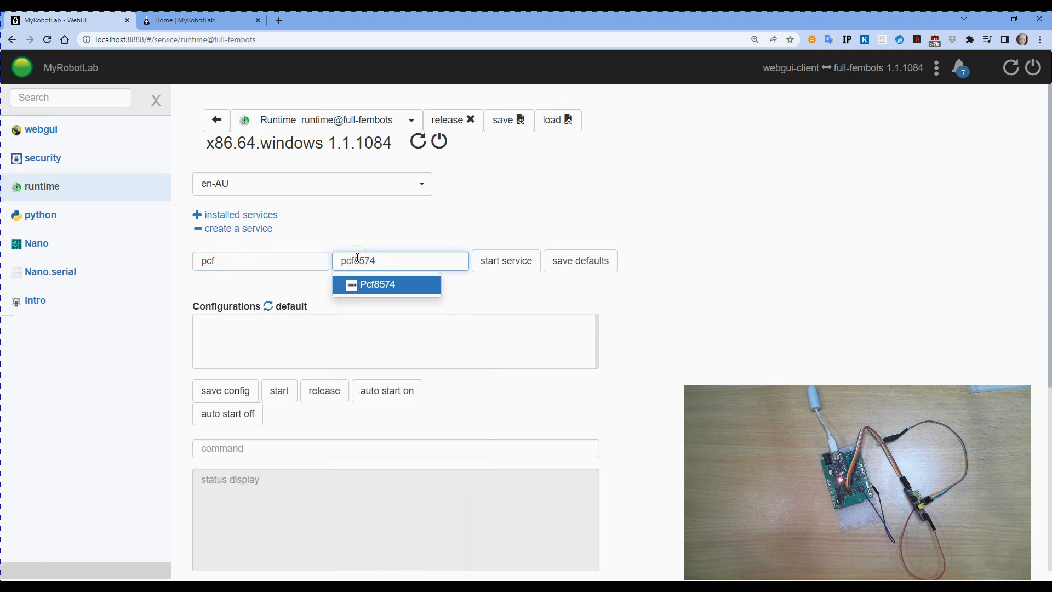
pyautogui.click(382, 284)
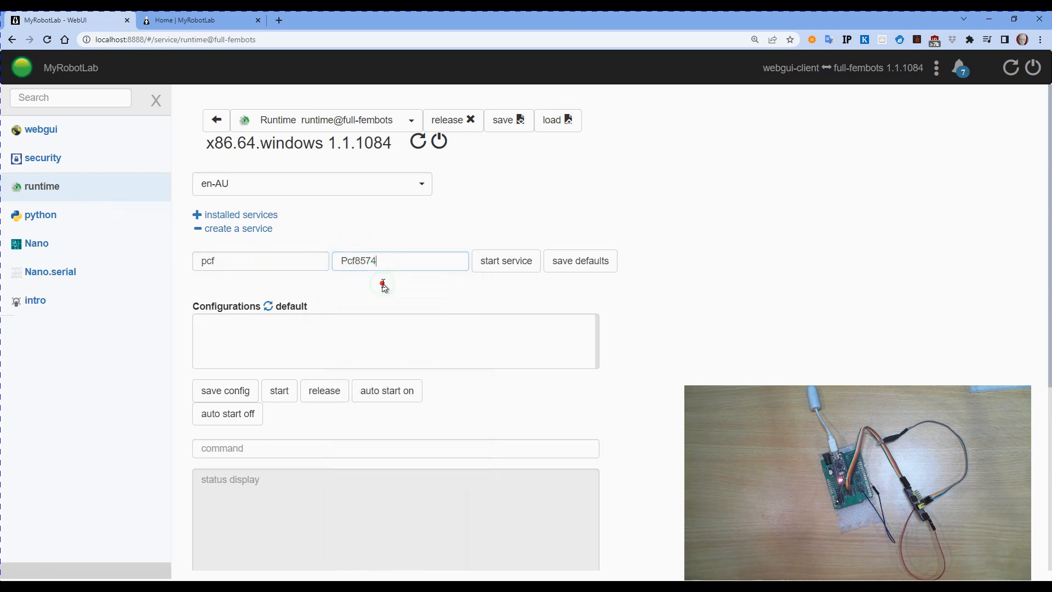
pyautogui.click(486, 263)
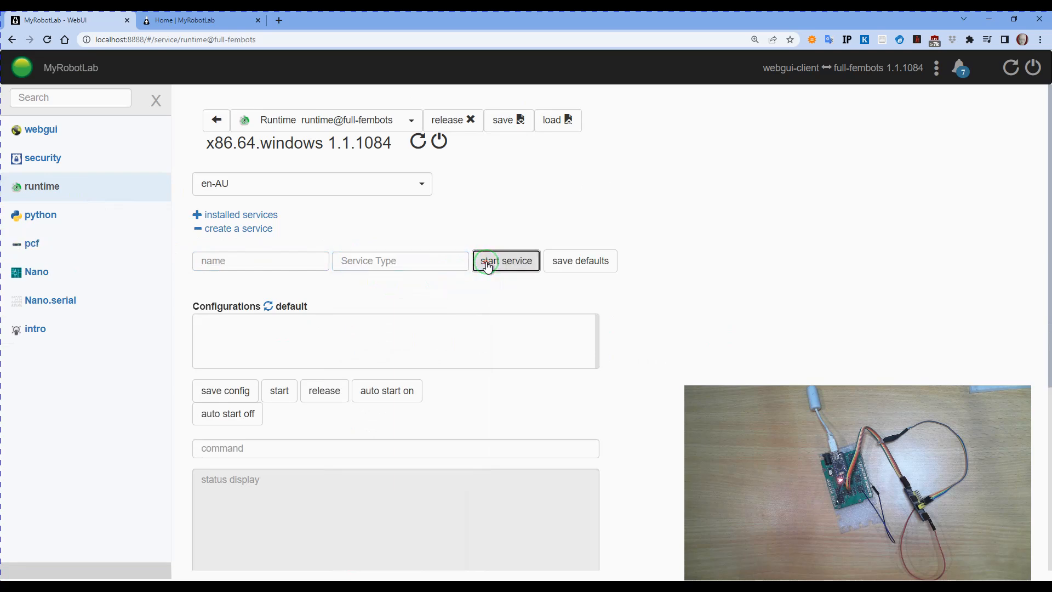
# Step: Attach the pcf service to the Nano controller on bus 0 at address 0x20
pyautogui.click(44, 249)
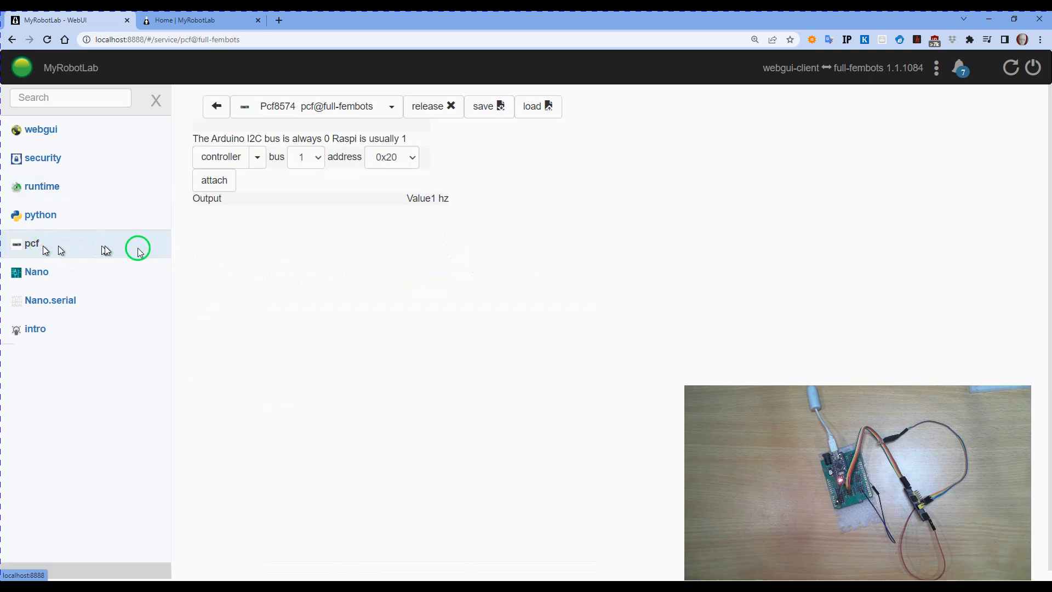
pyautogui.click(259, 158)
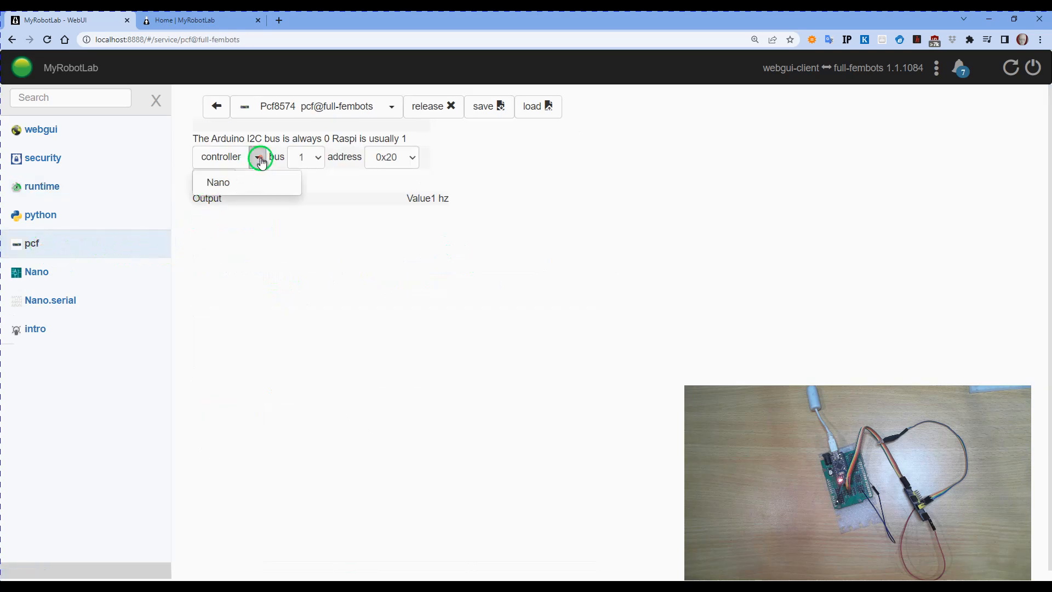
pyautogui.click(231, 183)
pyautogui.click(223, 191)
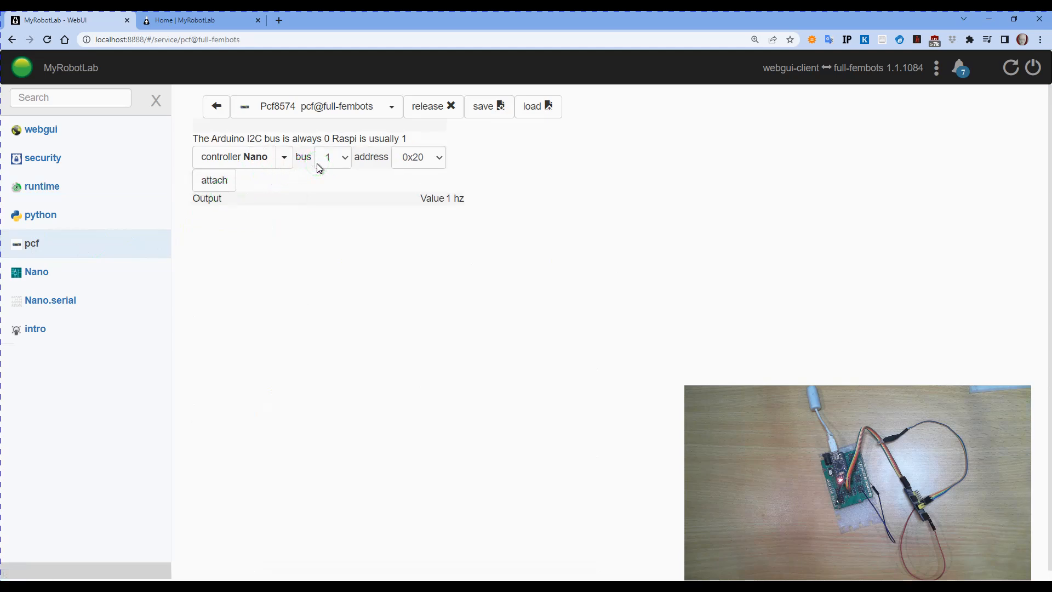
pyautogui.click(345, 158)
pyautogui.click(339, 179)
pyautogui.click(423, 168)
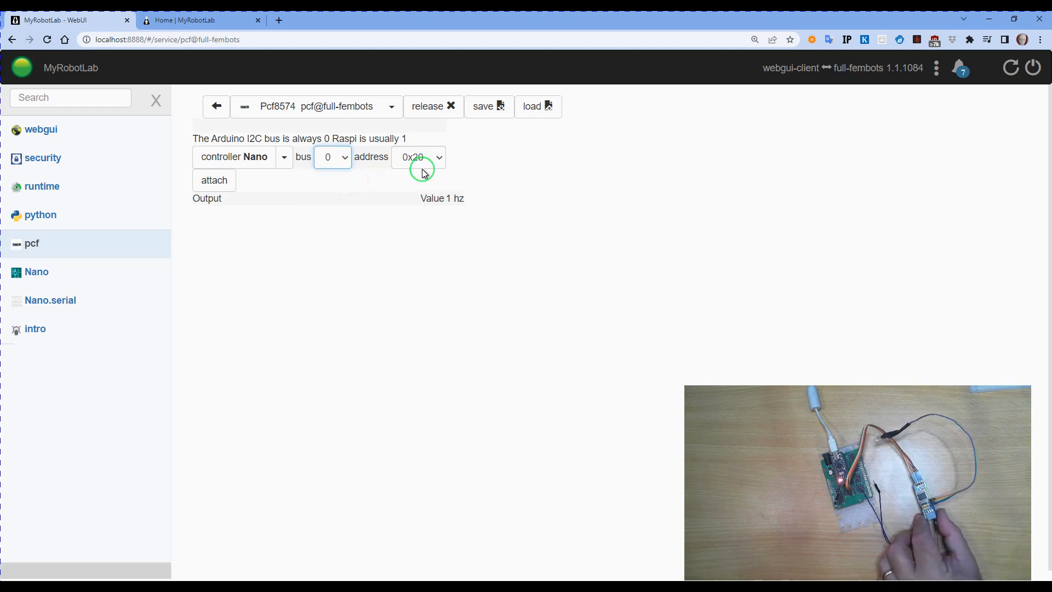
pyautogui.click(423, 173)
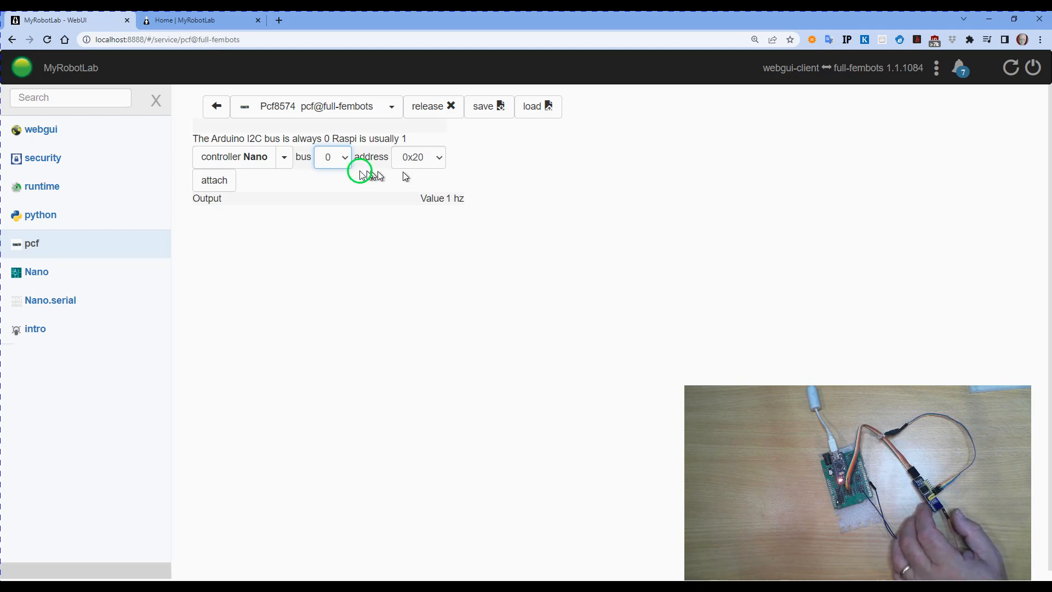
pyautogui.click(216, 183)
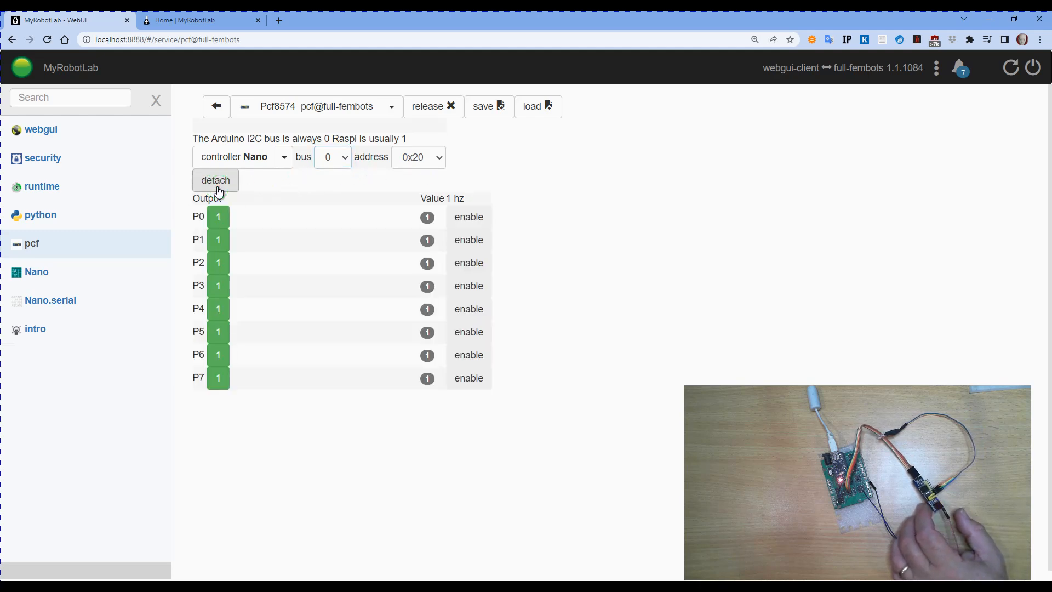
pyautogui.click(218, 187)
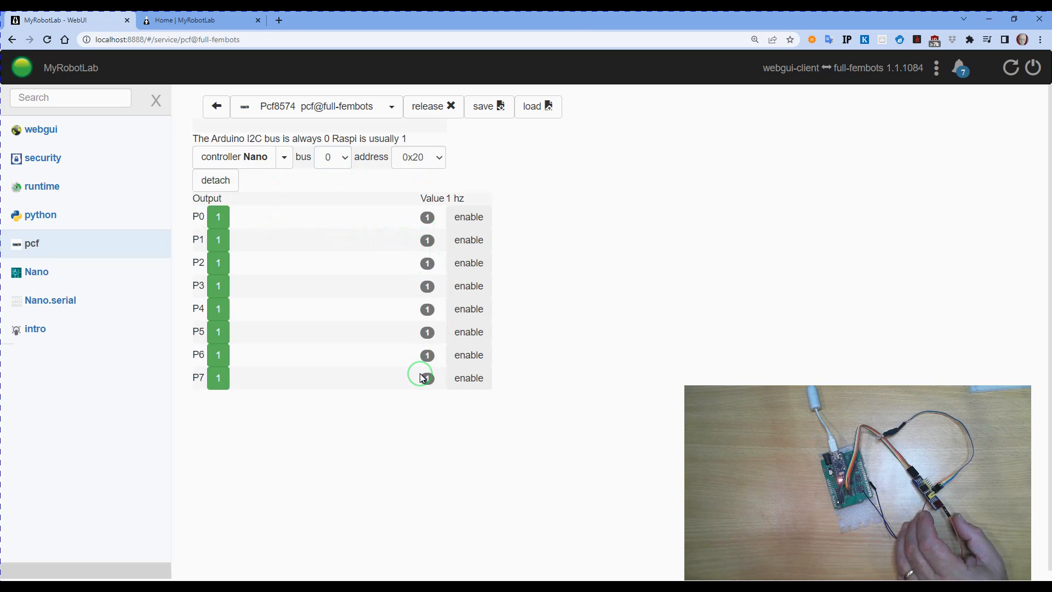
# Step: Test output P0 by switching it between 0 and 1 twice, leaving it at 1
pyautogui.click(222, 224)
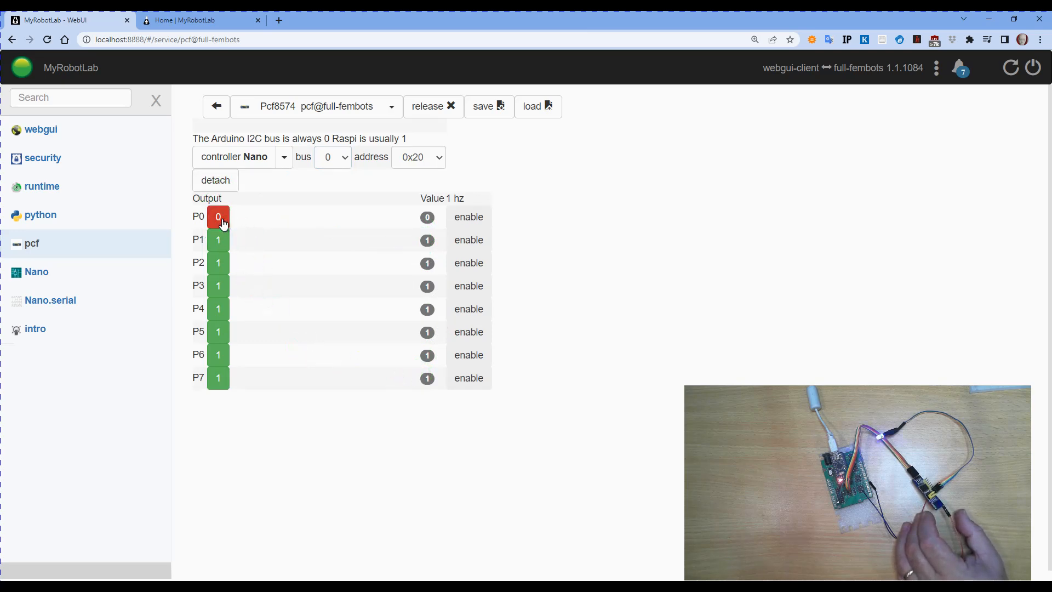
pyautogui.click(224, 225)
pyautogui.click(223, 225)
pyautogui.click(223, 225)
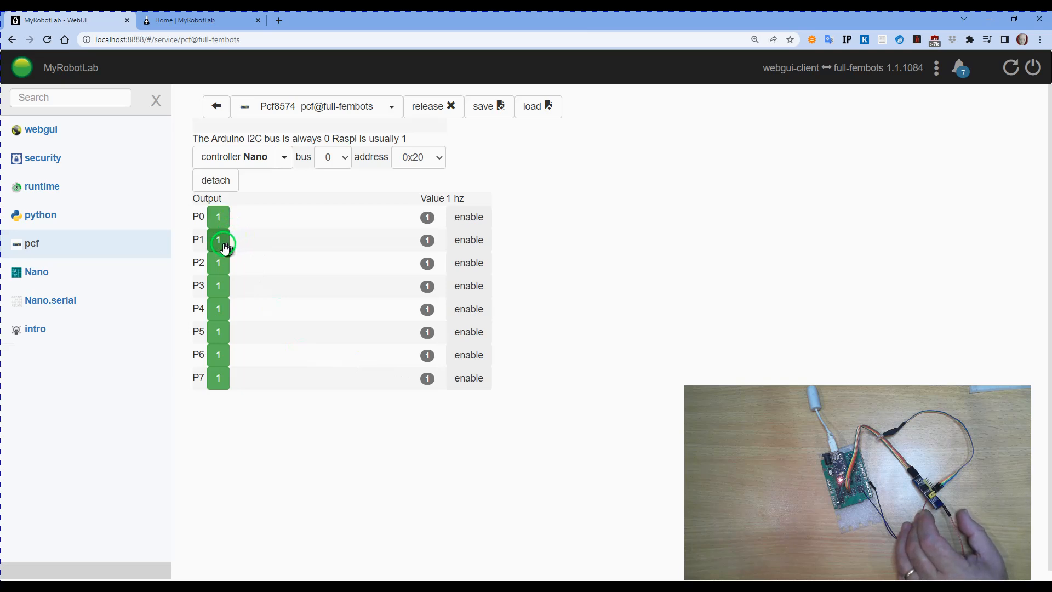
# Step: Test output P1 by toggling its state repeatedly, leaving it at 1
pyautogui.click(221, 247)
pyautogui.click(221, 246)
pyautogui.click(221, 246)
pyautogui.click(224, 244)
# Step: Test output P2 by switching it between 0 and 1 twice, leaving it at 1
pyautogui.click(220, 273)
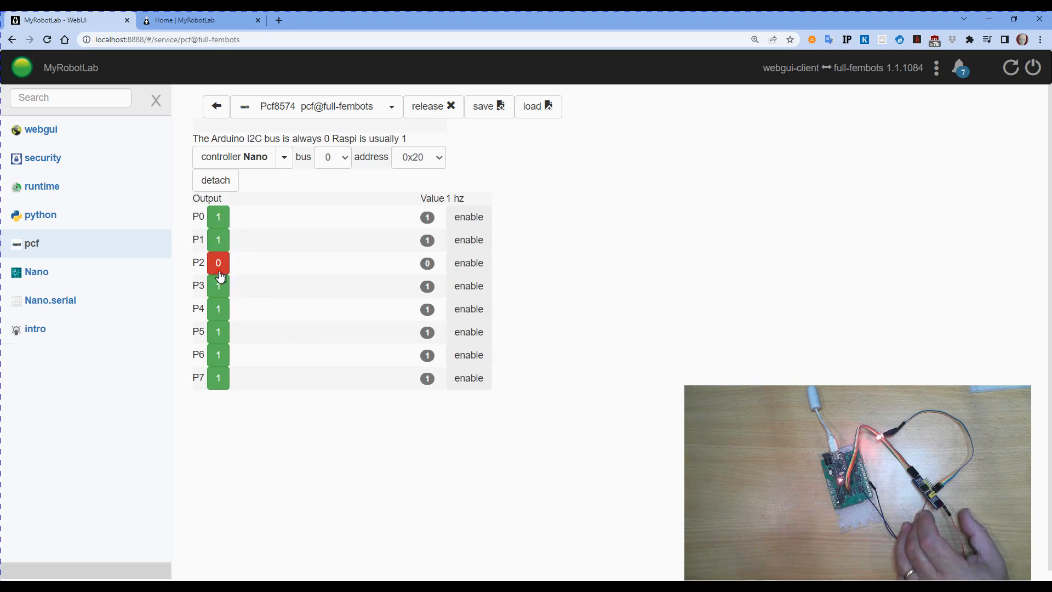
pyautogui.click(224, 271)
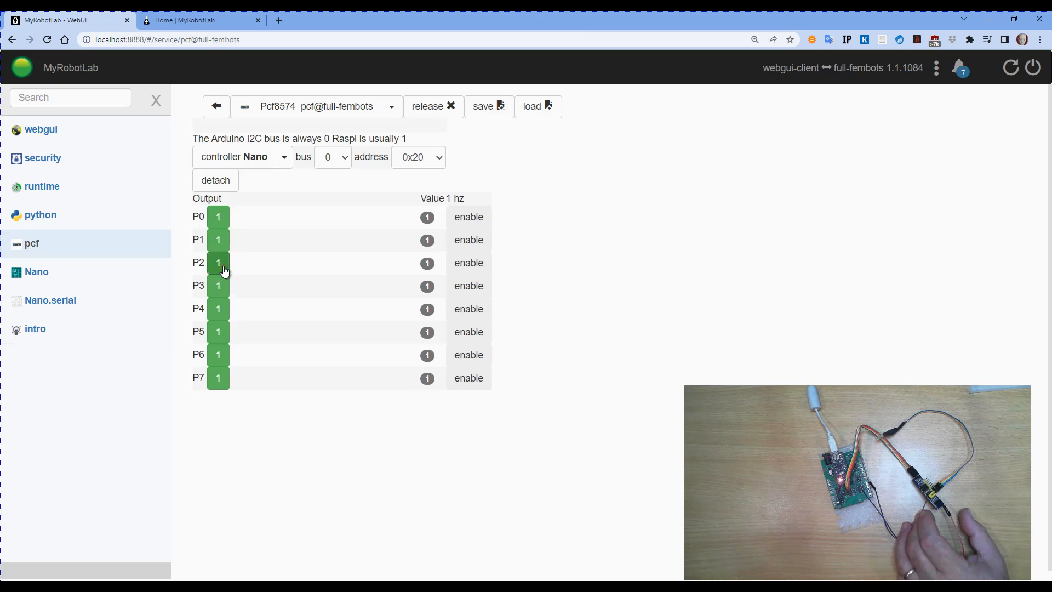
pyautogui.click(219, 265)
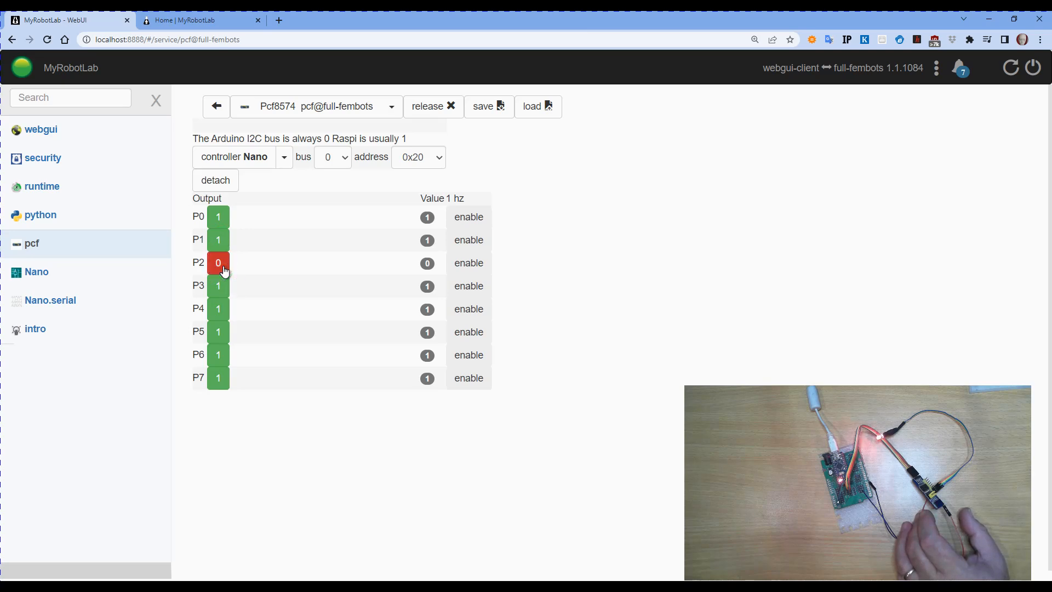
pyautogui.click(225, 272)
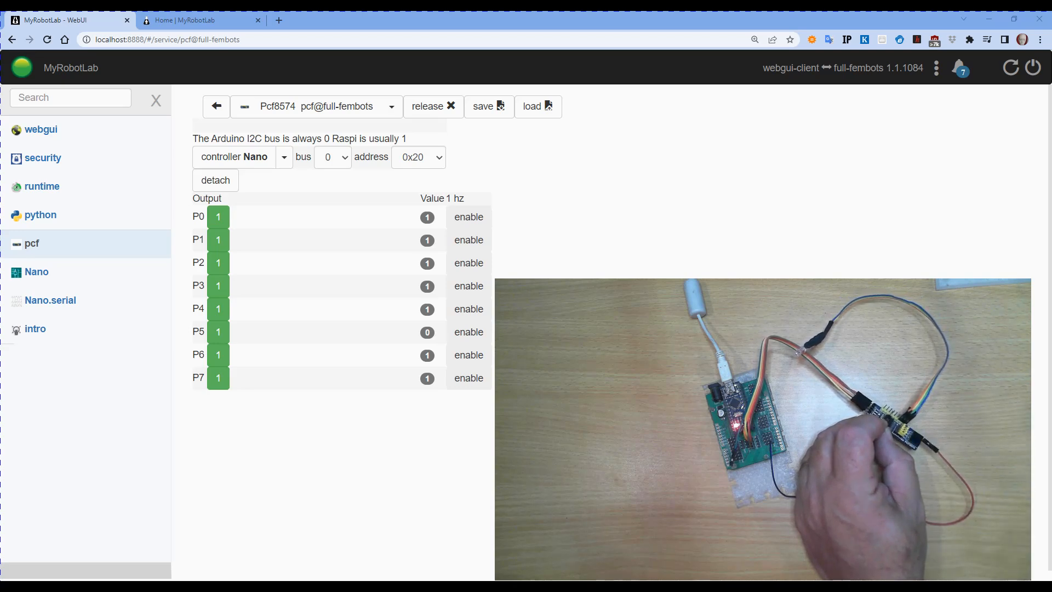
# Step: Check the input value read on pin P5 of the pcf service
pyautogui.click(428, 331)
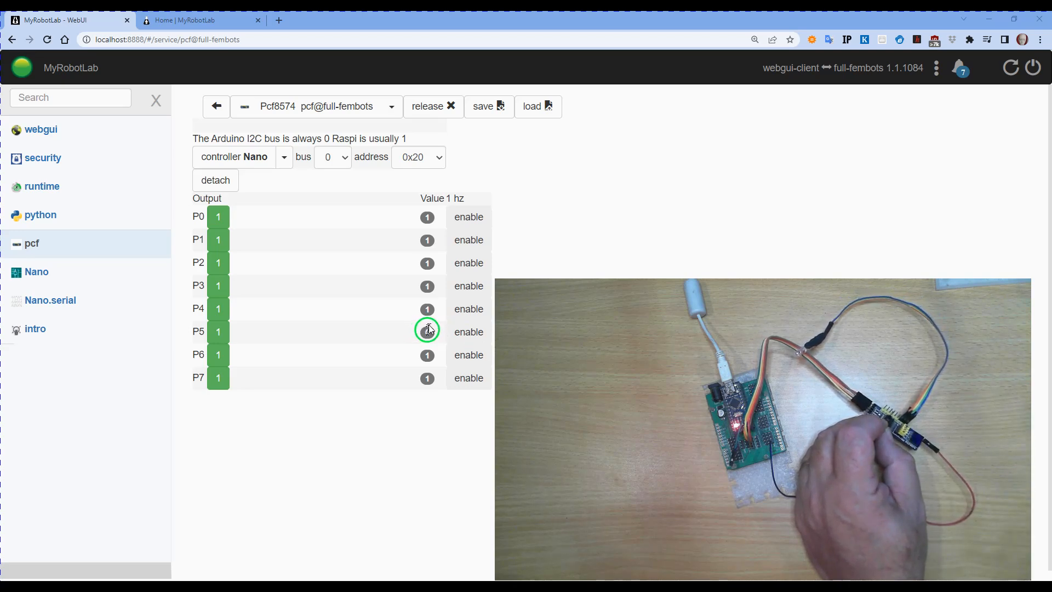
pyautogui.moveTo(412, 332); pyautogui.dragTo(443, 335)
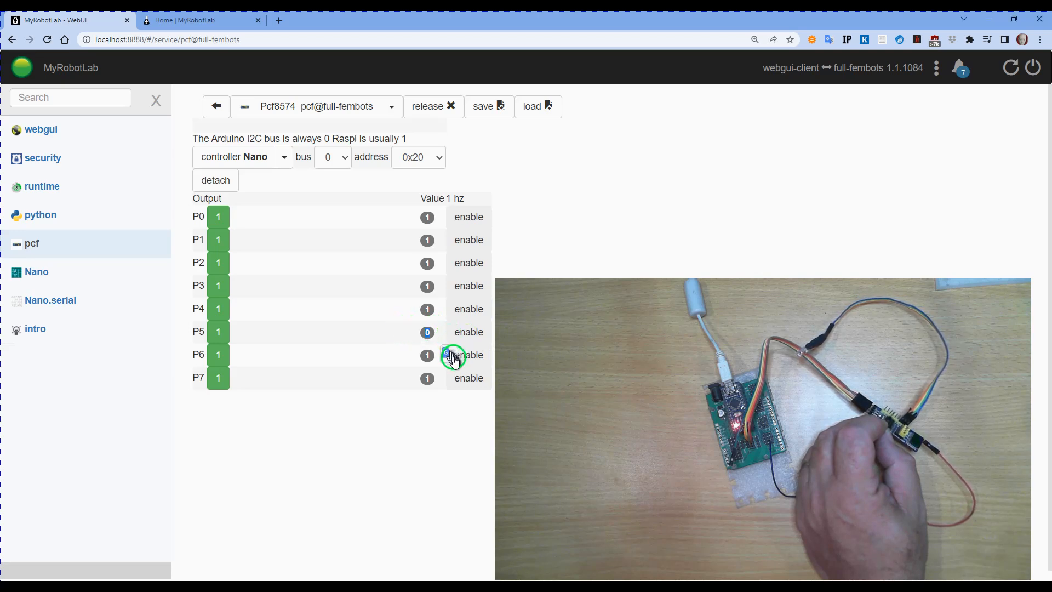
pyautogui.click(421, 461)
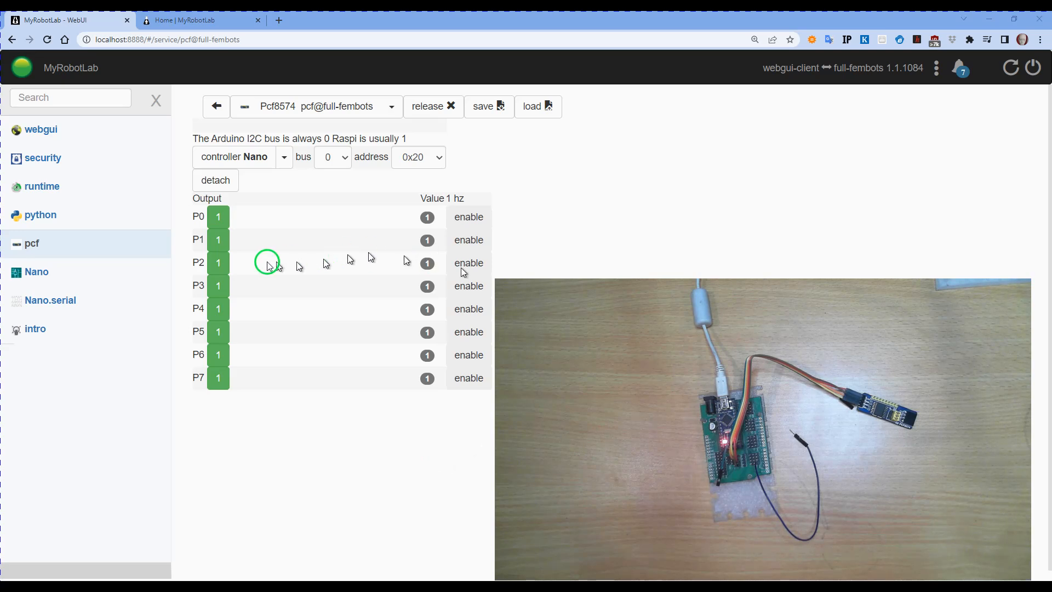
# Step: Open the python service and begin a pcf call in script.py with "pcf."
pyautogui.click(62, 222)
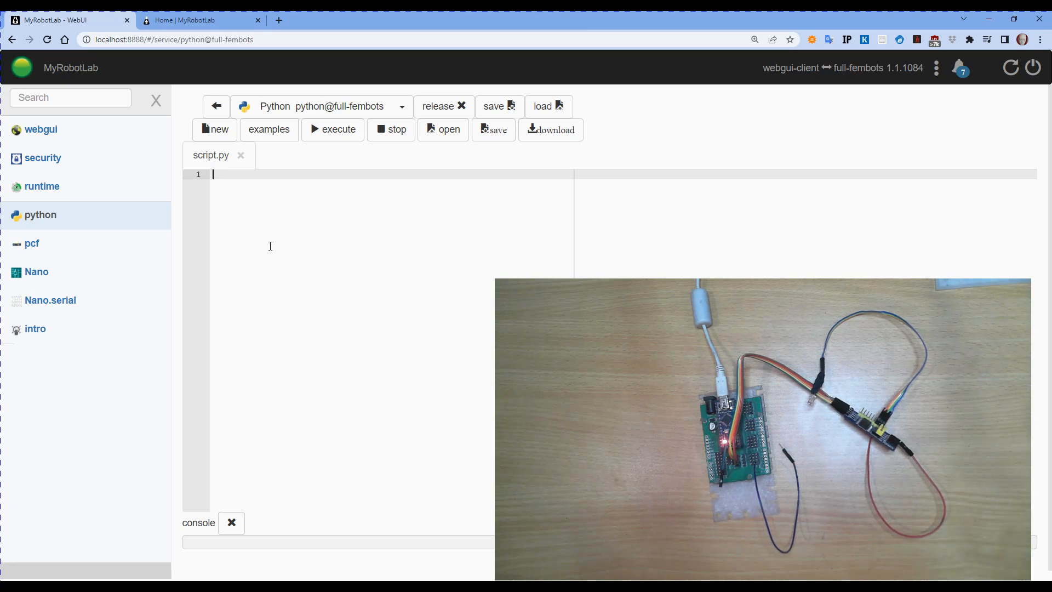
pyautogui.click(84, 12)
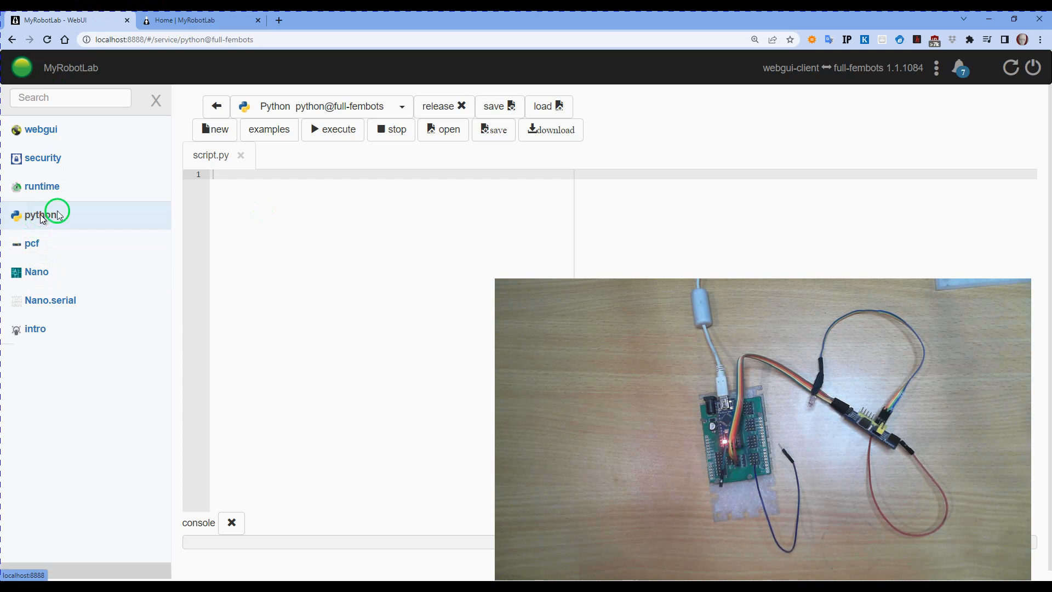
pyautogui.click(243, 200)
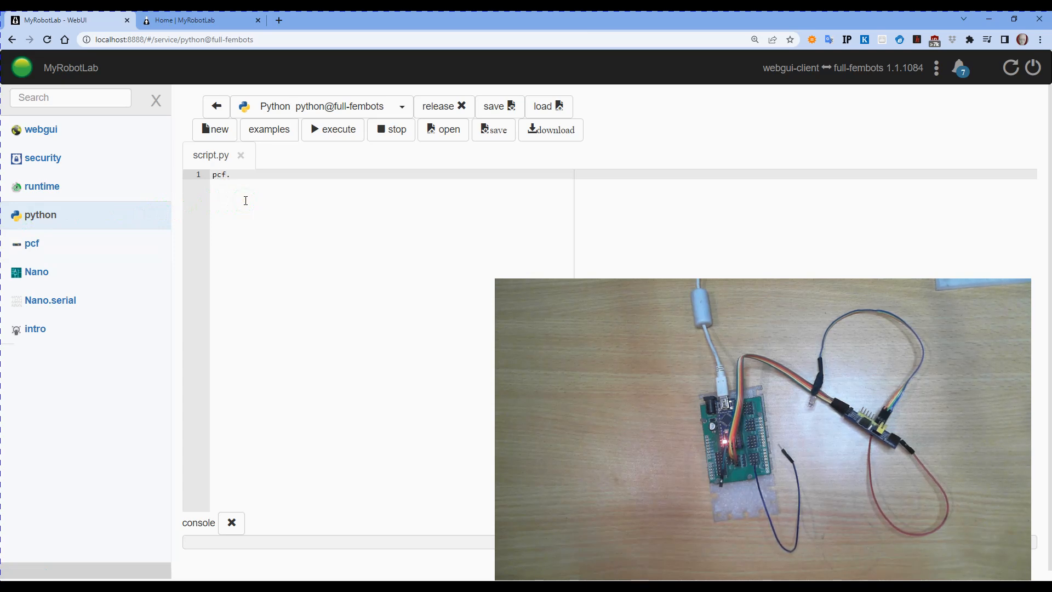
pyautogui.click(246, 200)
# Step: Switch to the MyRobotLab website and open the Services Matrix from its documentation page
pyautogui.click(154, 22)
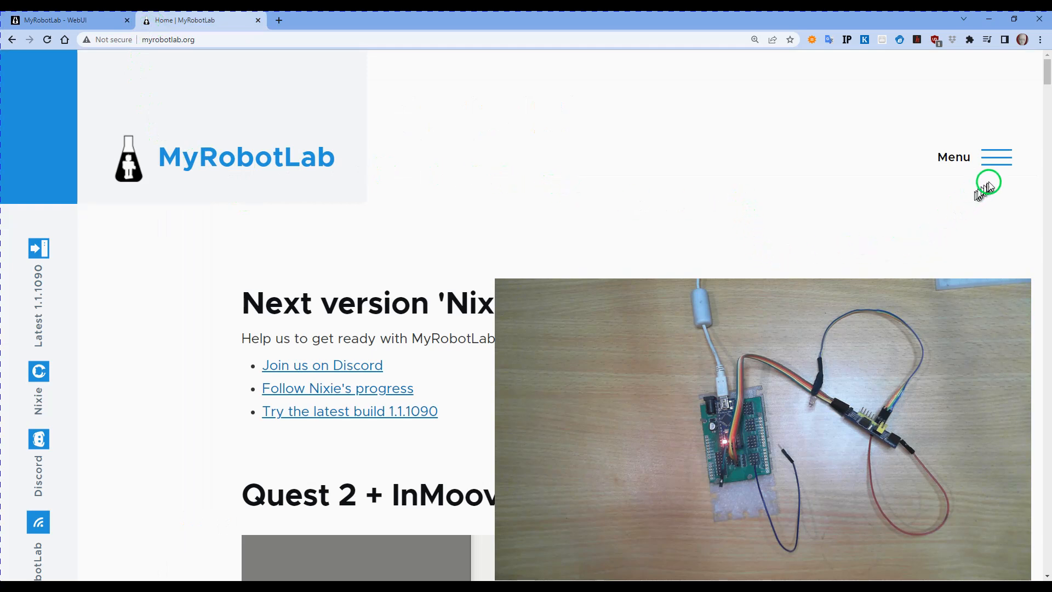
pyautogui.click(1004, 160)
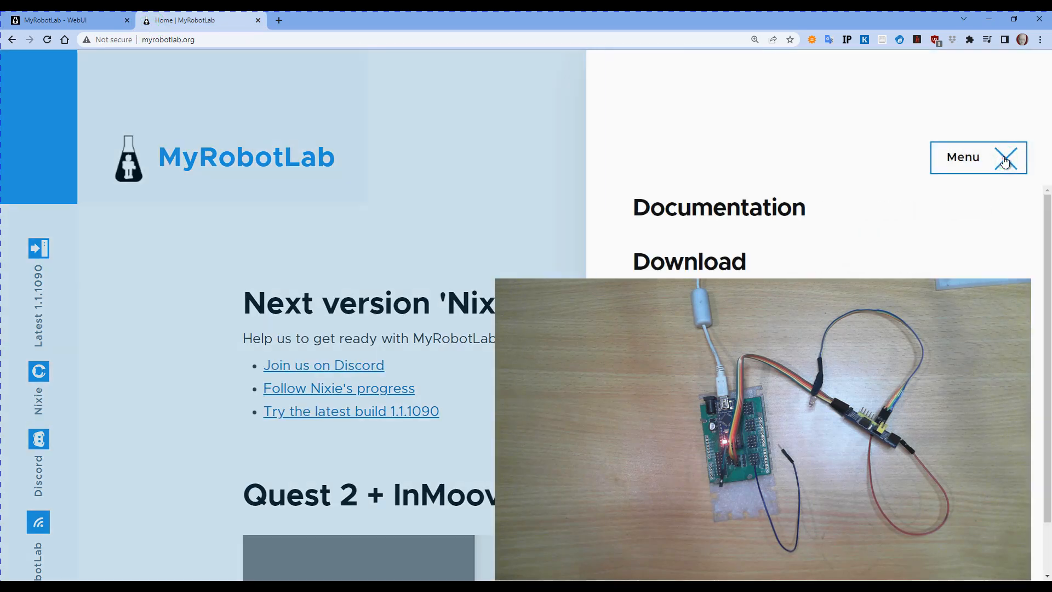
pyautogui.click(775, 207)
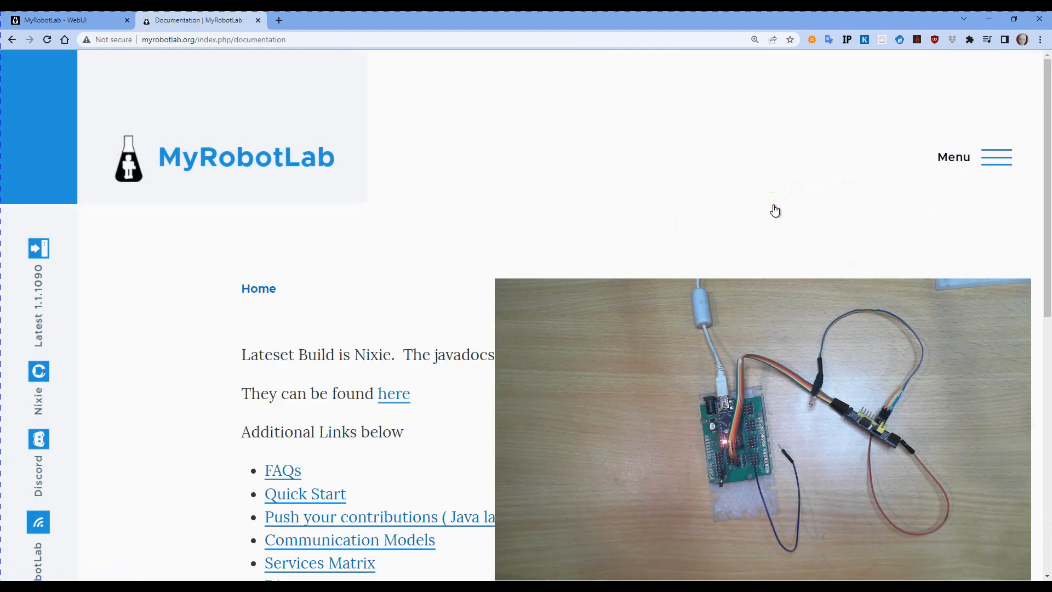
pyautogui.doubleClick(353, 569)
pyautogui.click(353, 569)
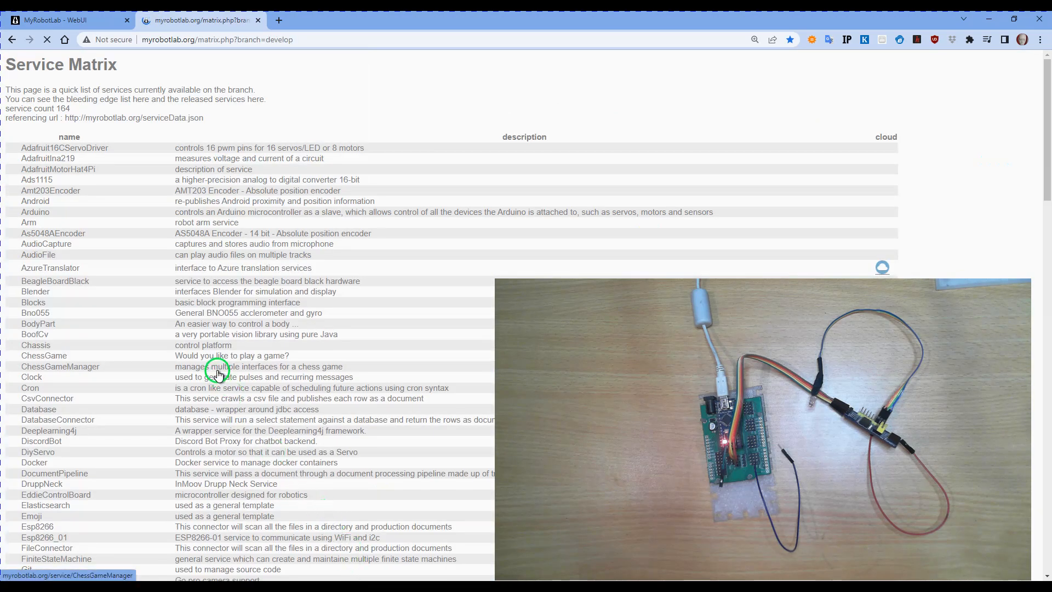
# Step: Find Pcf8574 in the service matrix and open its service page
pyautogui.scroll(-2, 218, 371)
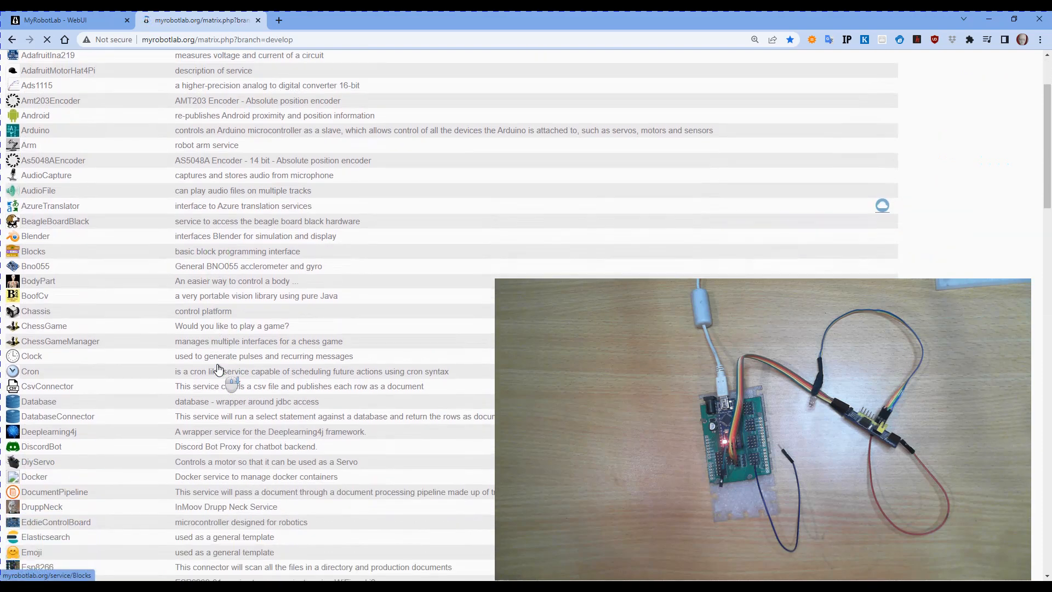
pyautogui.scroll(-9, 218, 371)
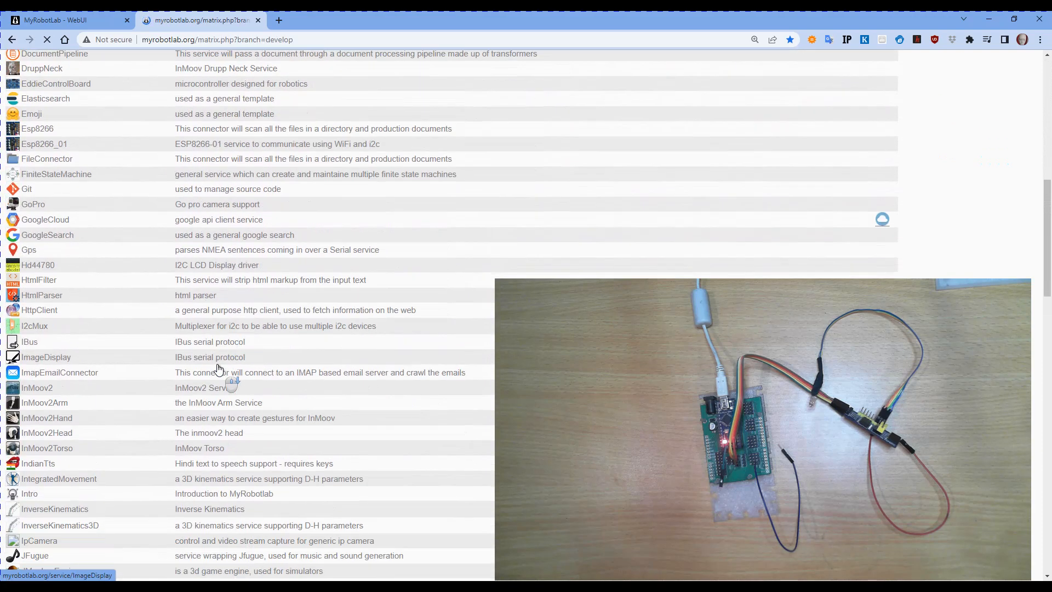
pyautogui.scroll(-4, 218, 371)
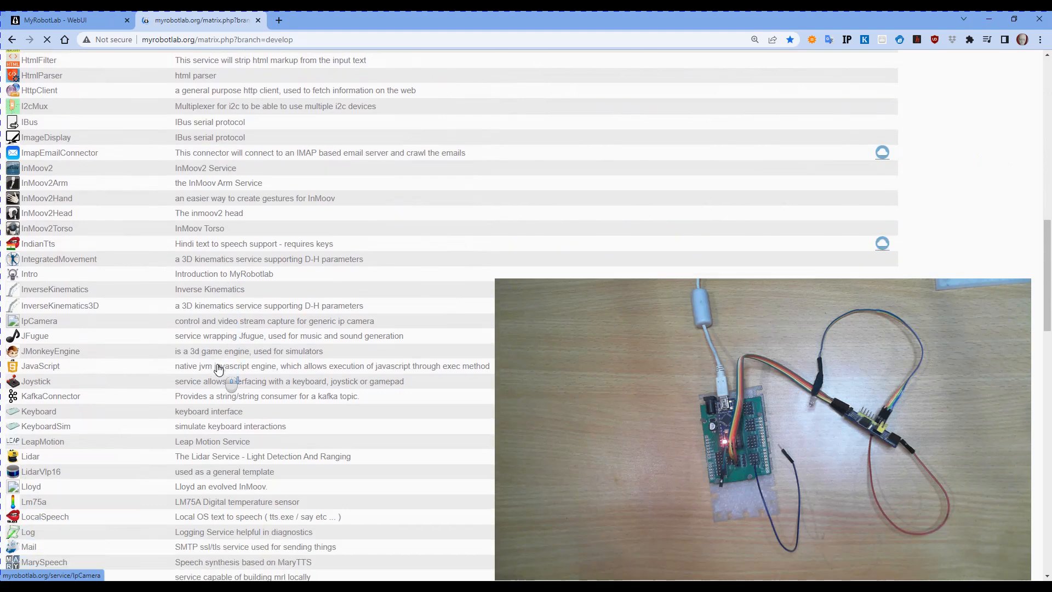
pyautogui.scroll(-7, 218, 371)
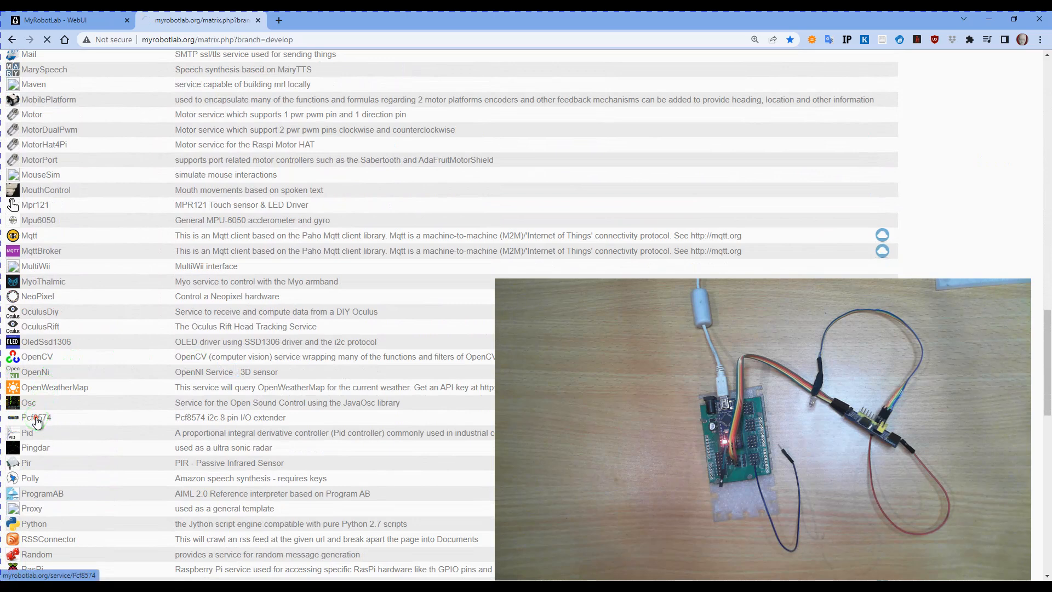
pyautogui.click(36, 420)
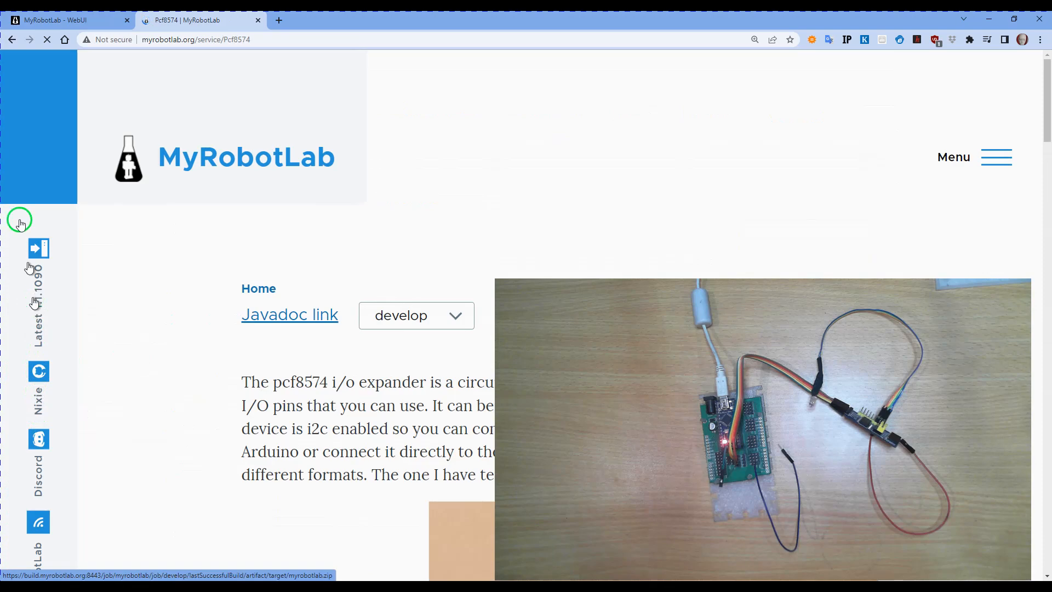
# Step: Review the Pcf8574 service page, including the board photo, the I2C address and LED connection notes, and the Arduino wiring diagram
pyautogui.scroll(-5, 486, 250)
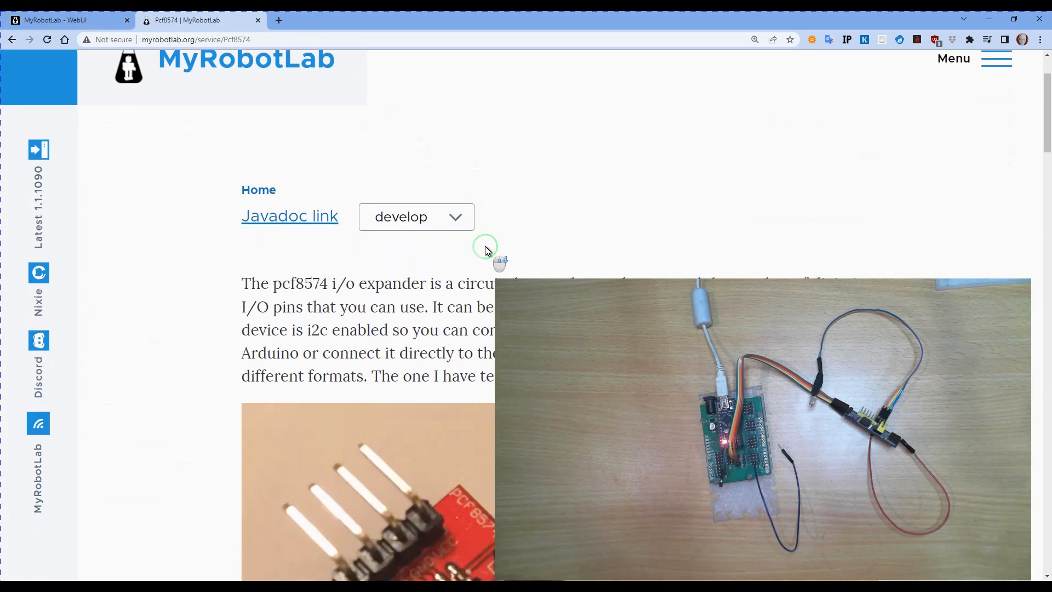
pyautogui.scroll(-4, 487, 249)
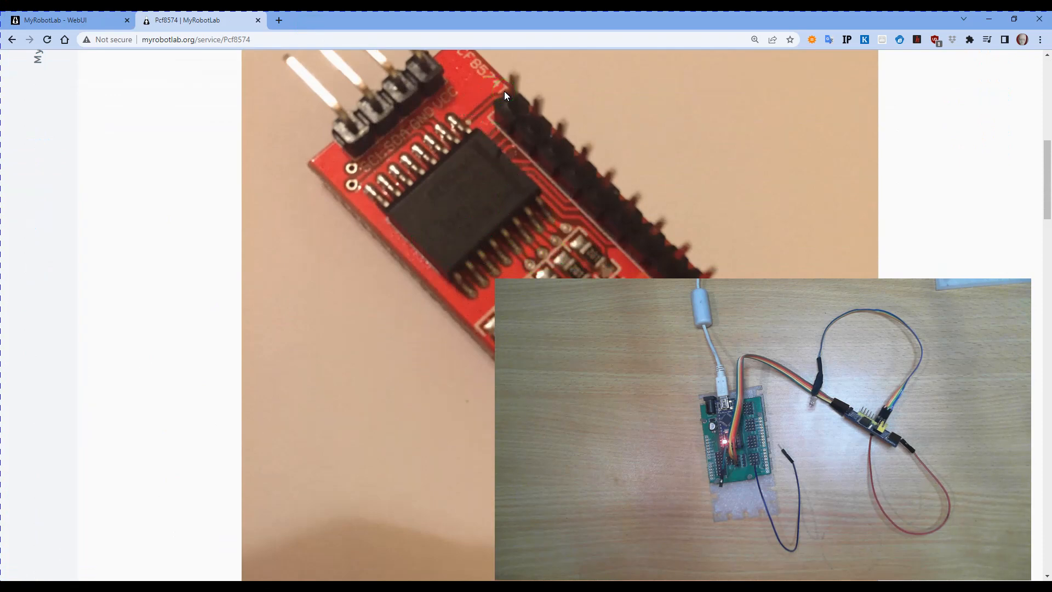
pyautogui.scroll(4, 505, 94)
pyautogui.scroll(3, 505, 92)
pyautogui.scroll(-12, 505, 92)
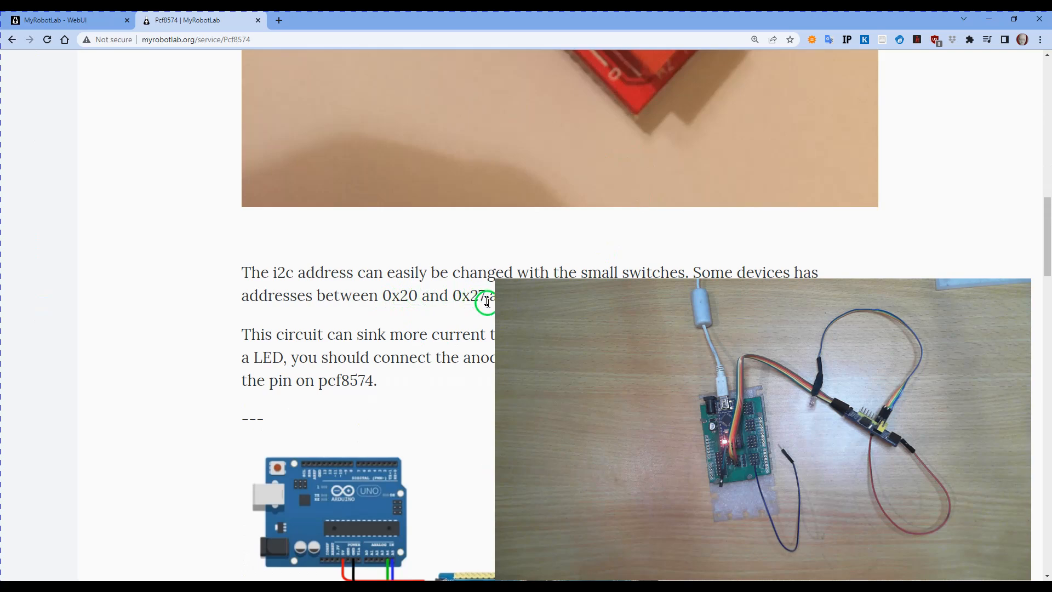
pyautogui.scroll(-5, 367, 318)
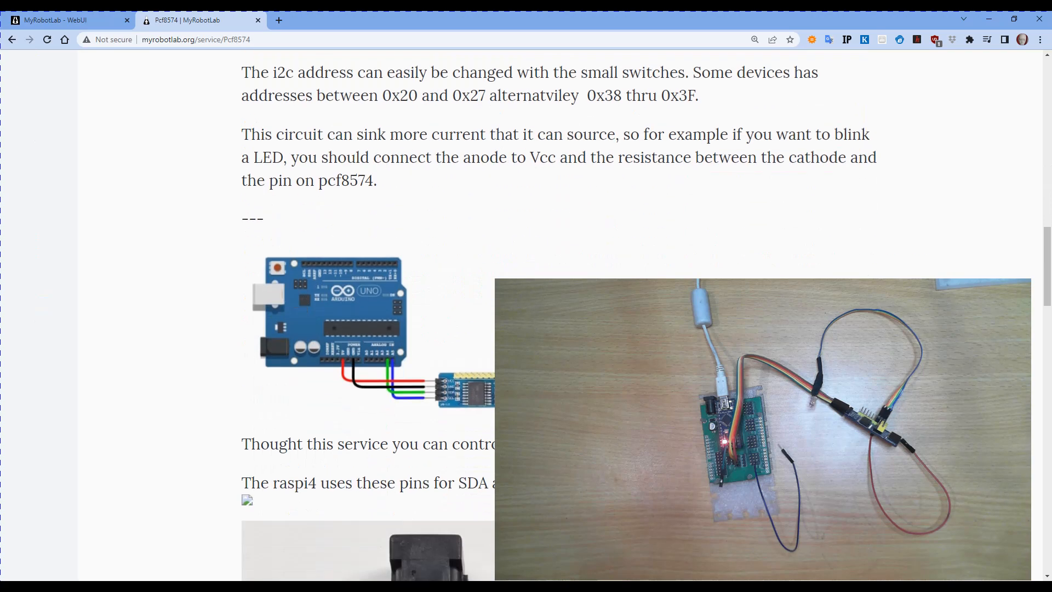
pyautogui.scroll(5, 367, 318)
pyautogui.scroll(12, 368, 318)
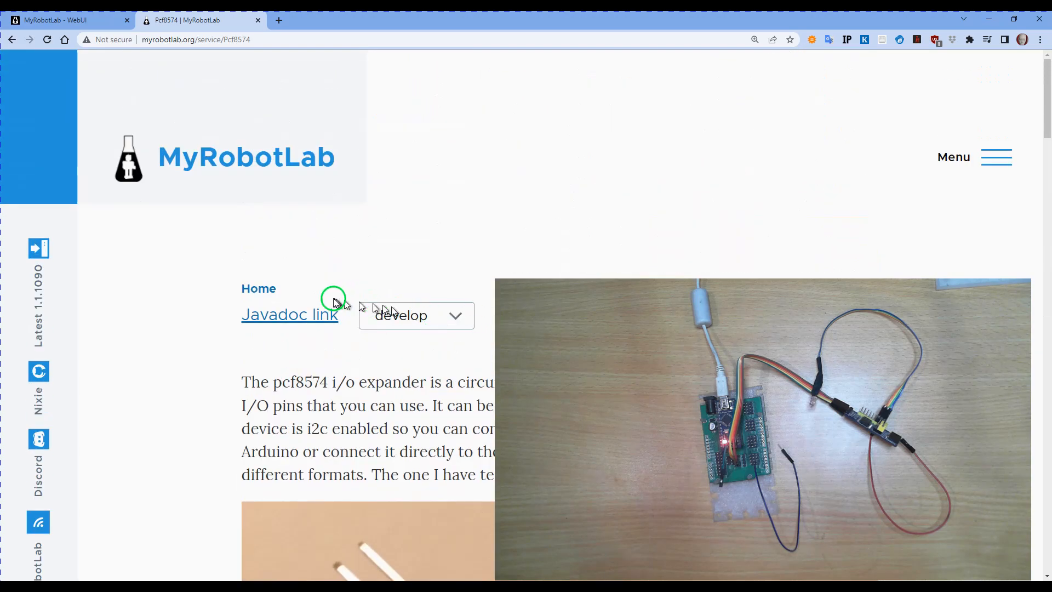
# Step: Open the Pcf8574 Javadoc and examine its method summary for the pin mode, read and write methods
pyautogui.click(329, 313)
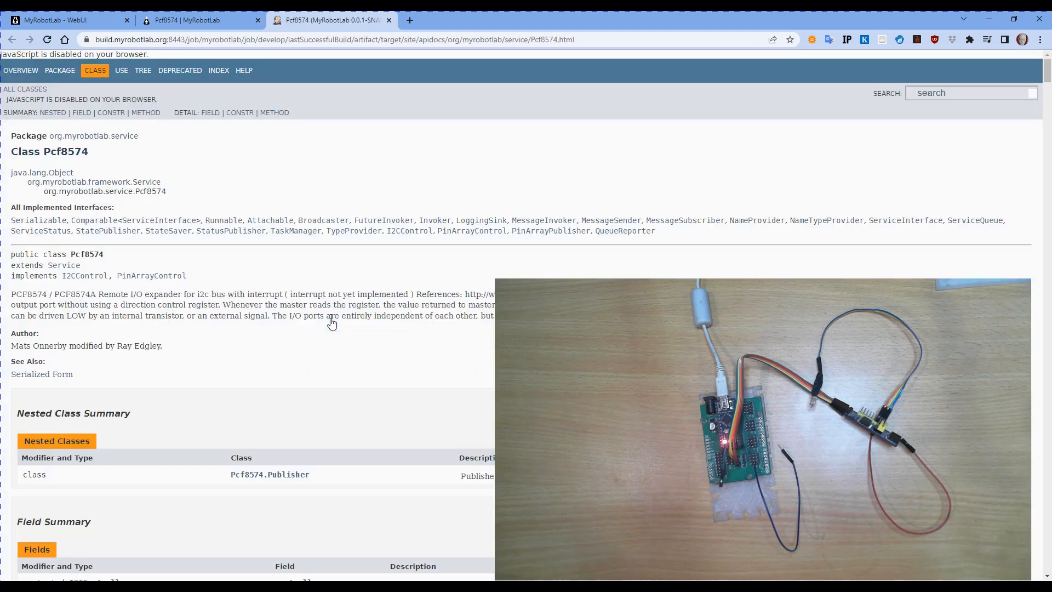
pyautogui.scroll(-7, 328, 323)
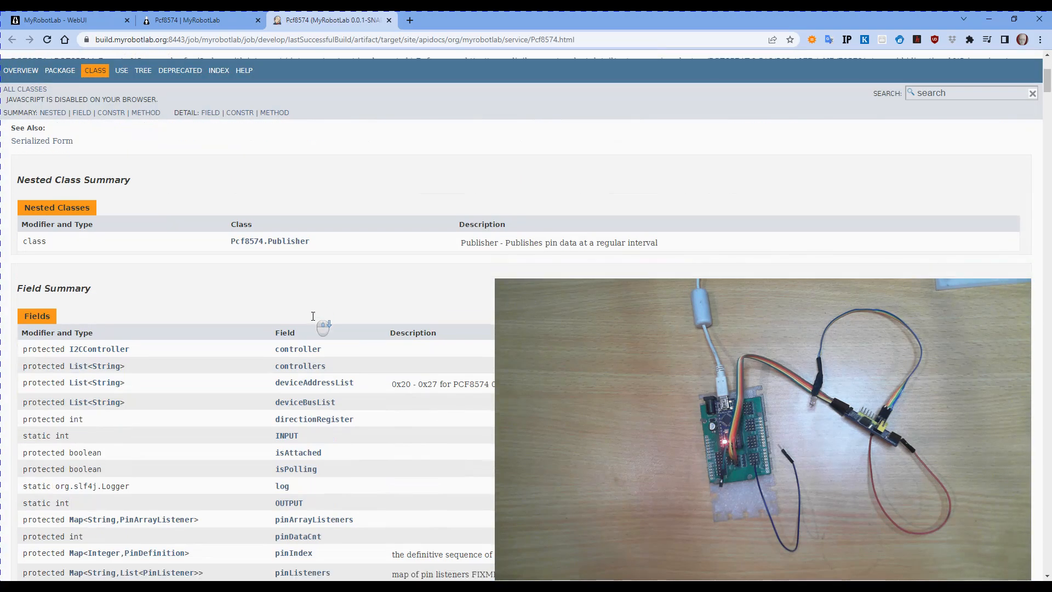
pyautogui.scroll(-2, 314, 318)
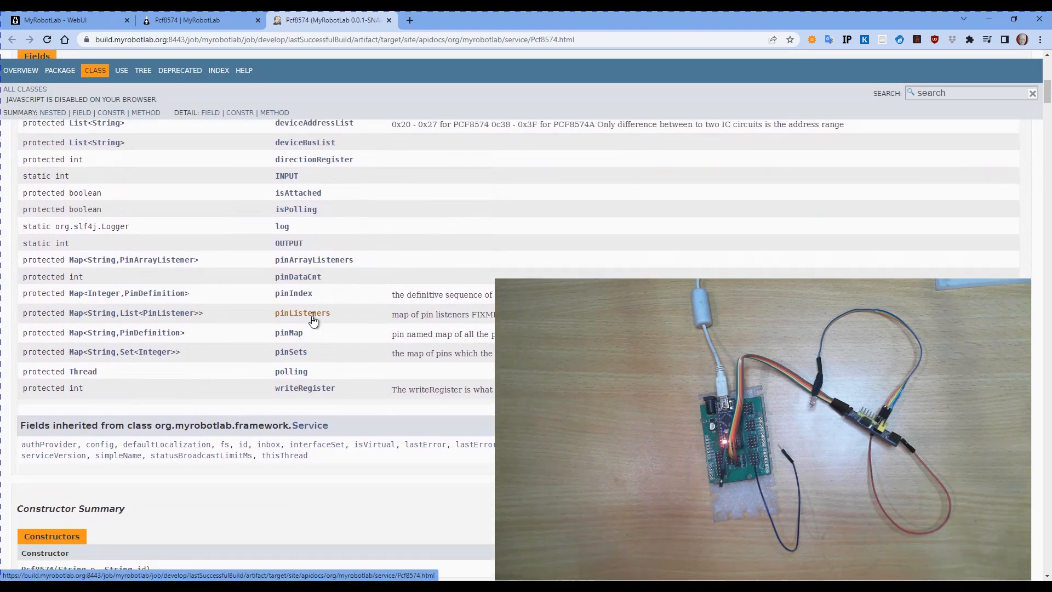
pyautogui.scroll(-2, 315, 320)
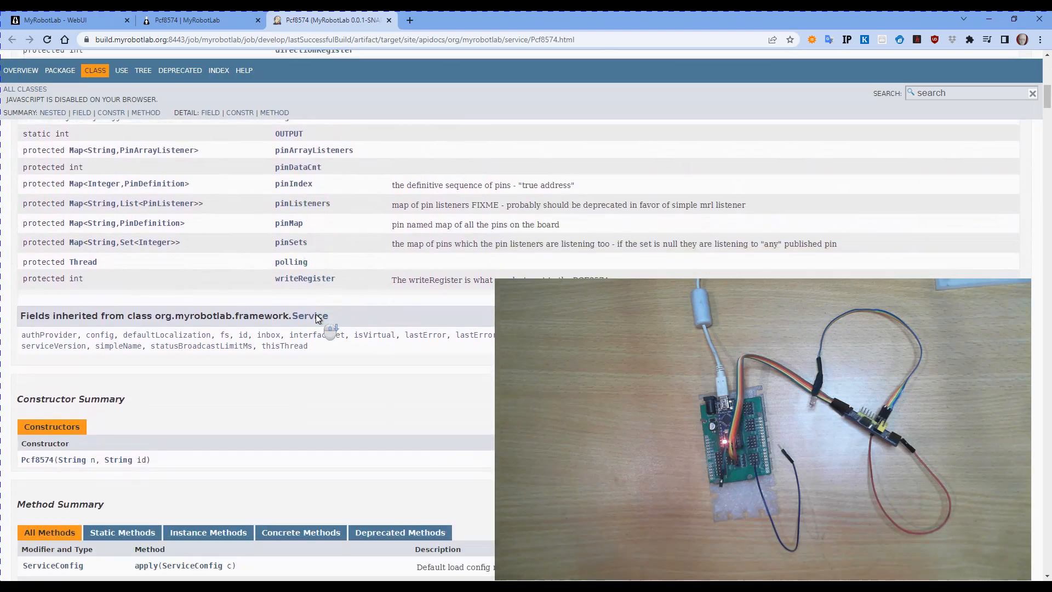
pyautogui.scroll(-5, 316, 314)
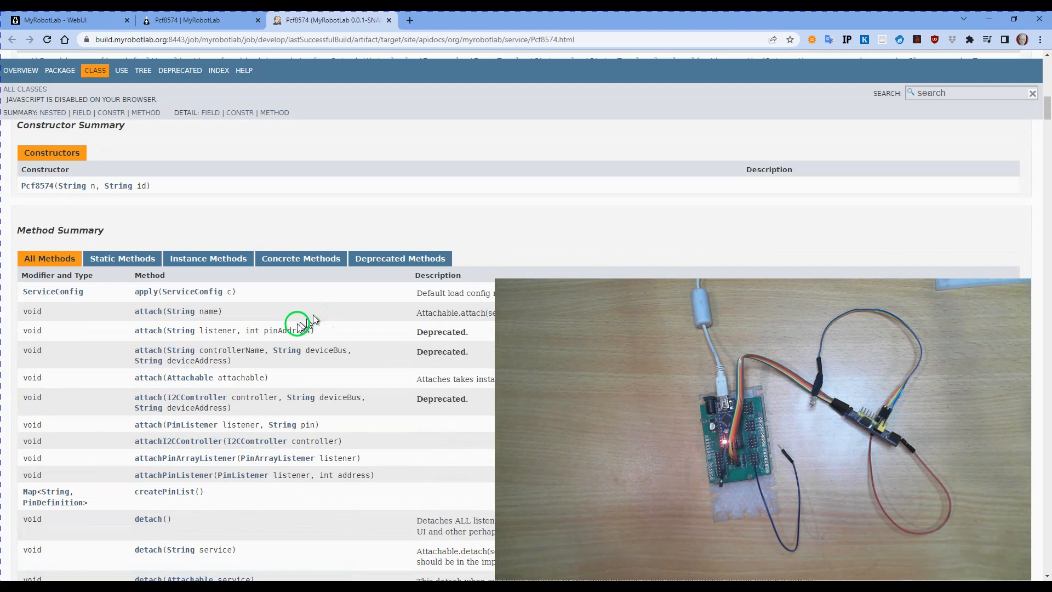
pyautogui.scroll(-1, 242, 447)
pyautogui.scroll(-5, 241, 447)
pyautogui.click(244, 438)
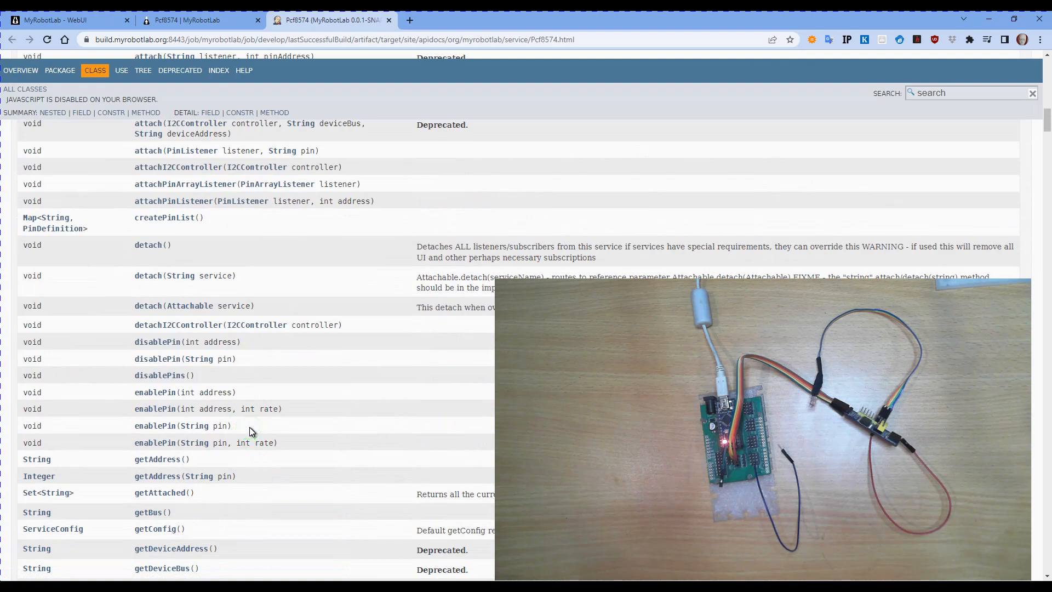
pyautogui.scroll(-6, 248, 427)
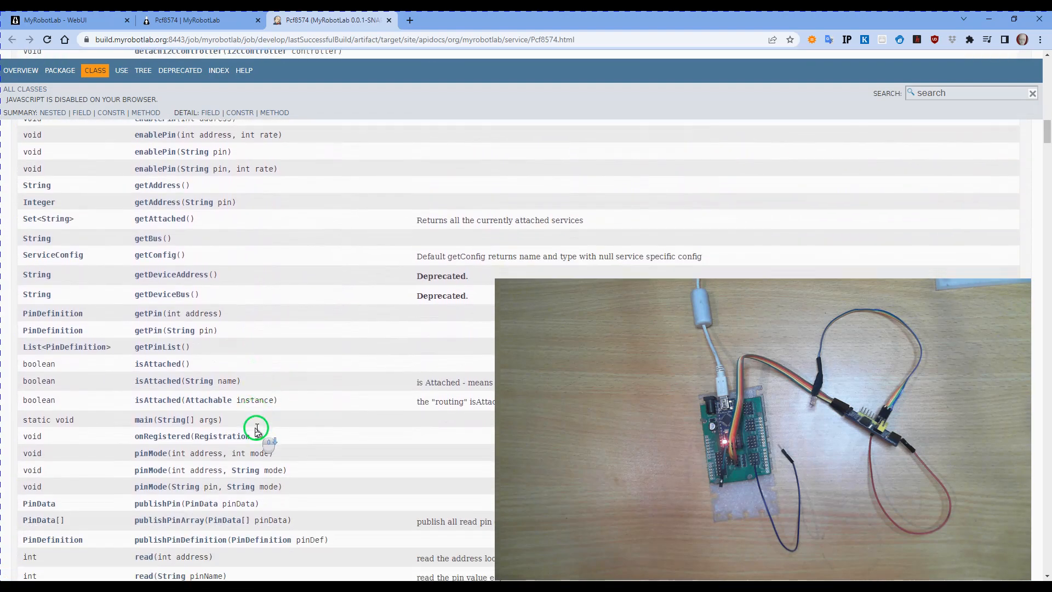
pyautogui.scroll(-4, 260, 431)
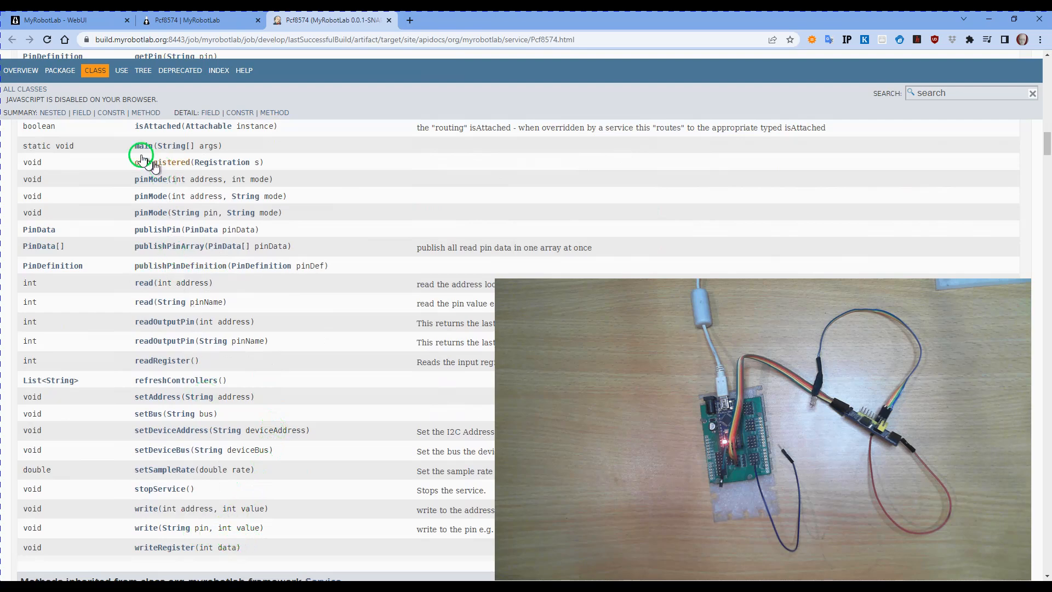
# Step: Return to the WebUI, complete the script line as pcf.write("P0", 0) and execute the script
pyautogui.click(81, 20)
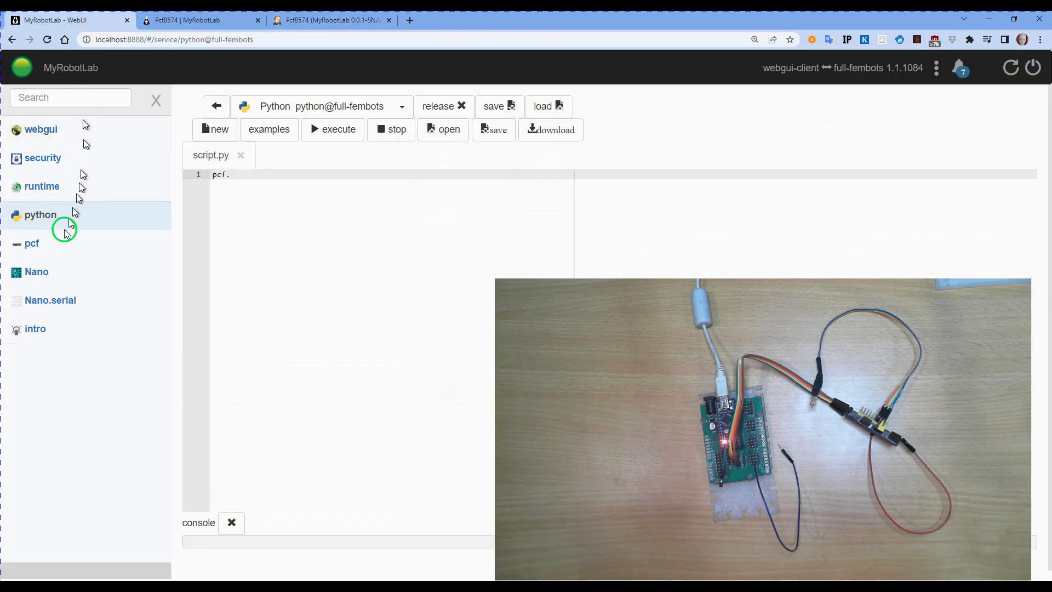
pyautogui.click(239, 207)
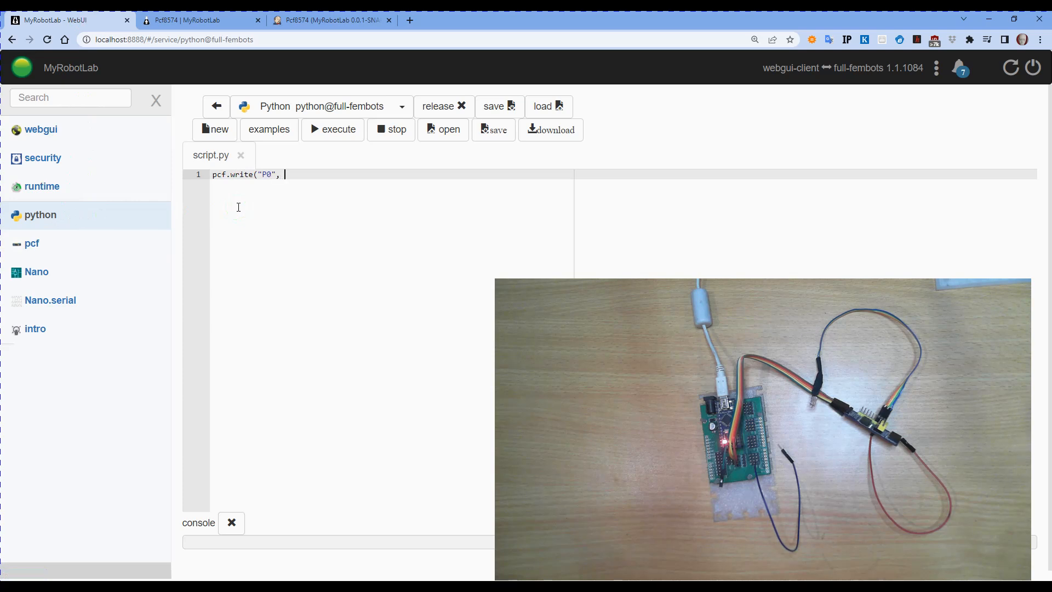
pyautogui.press('Return')
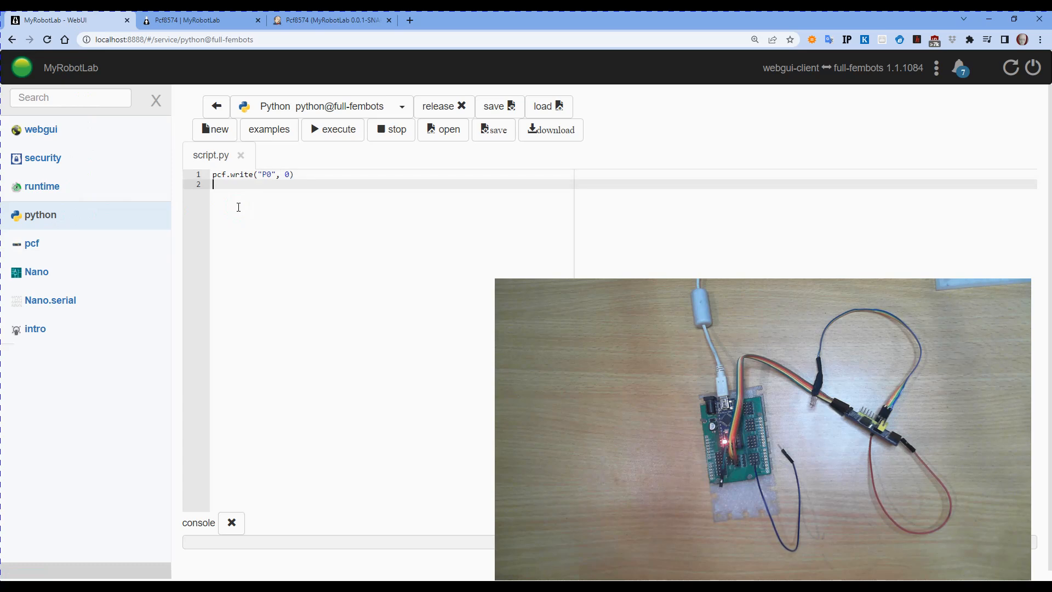
pyautogui.click(239, 208)
pyautogui.click(340, 131)
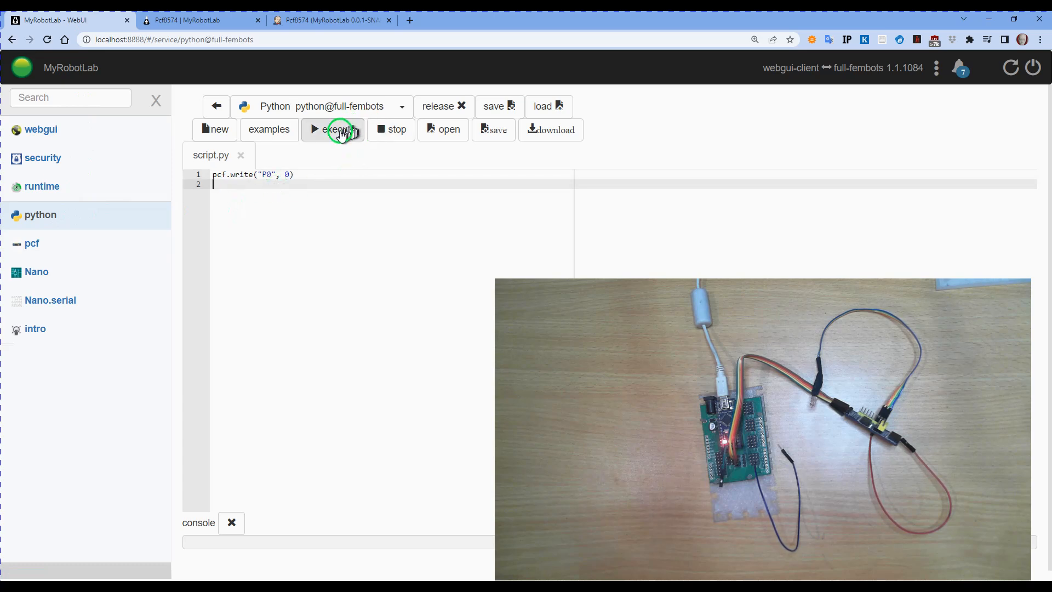
pyautogui.click(341, 131)
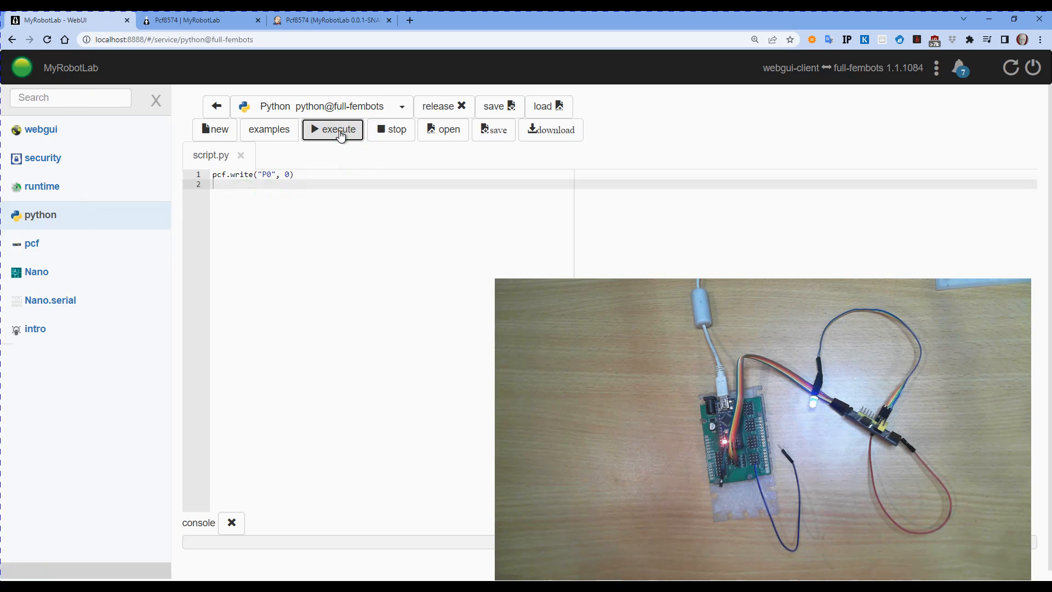
# Step: Change the script line to pcf.write("P0", 1) and execute the script
pyautogui.click(329, 131)
pyautogui.click(322, 136)
pyautogui.click(291, 174)
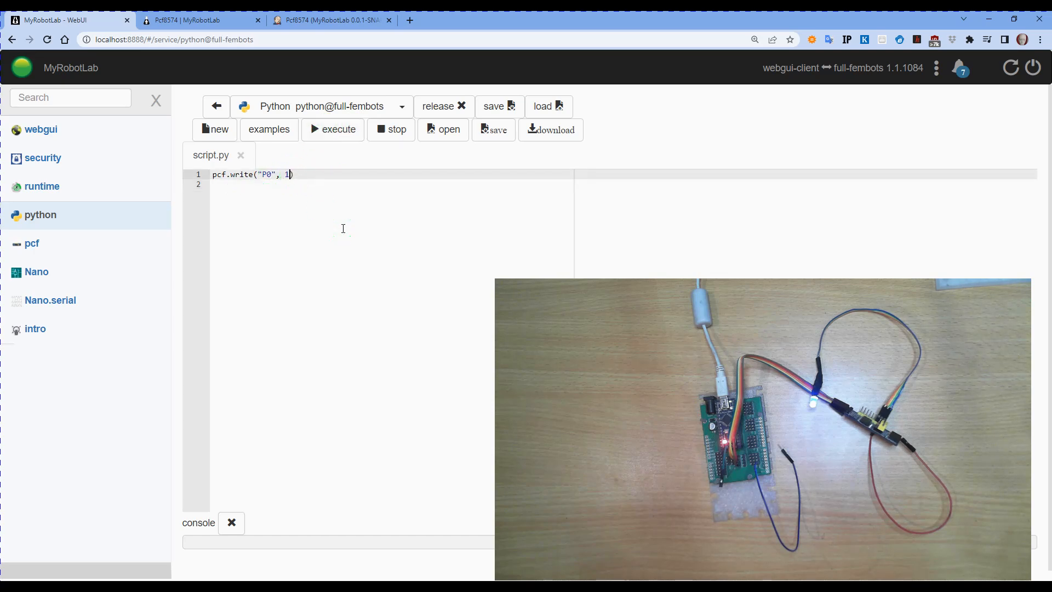
pyautogui.click(319, 137)
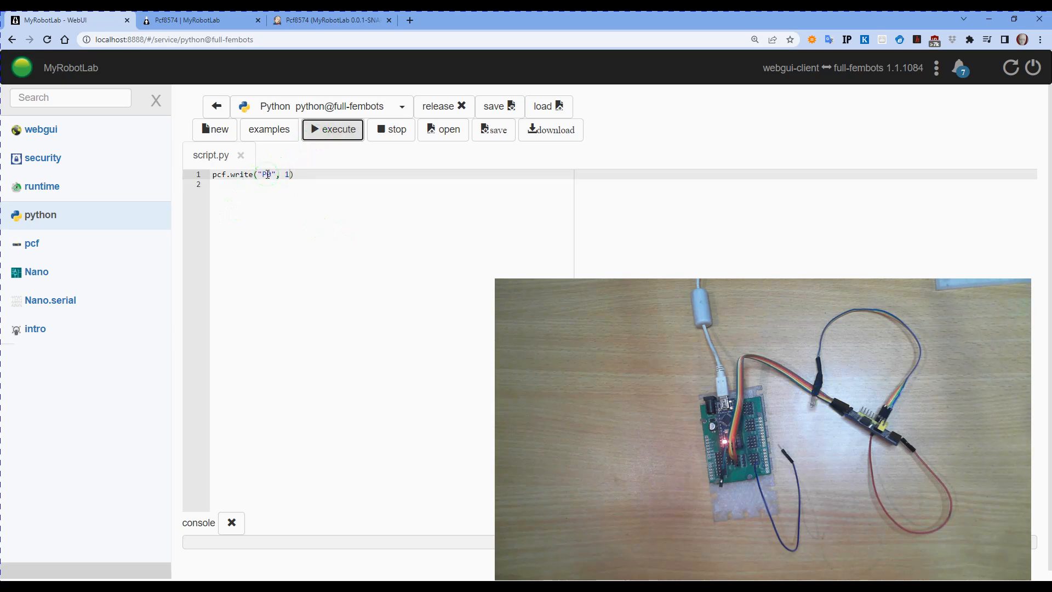
# Step: Execute the script with the line changed to pcf.write("P1", 0), and again with it changed to pcf.write("P2", 0)
pyautogui.moveTo(266, 174); pyautogui.dragTo(273, 174)
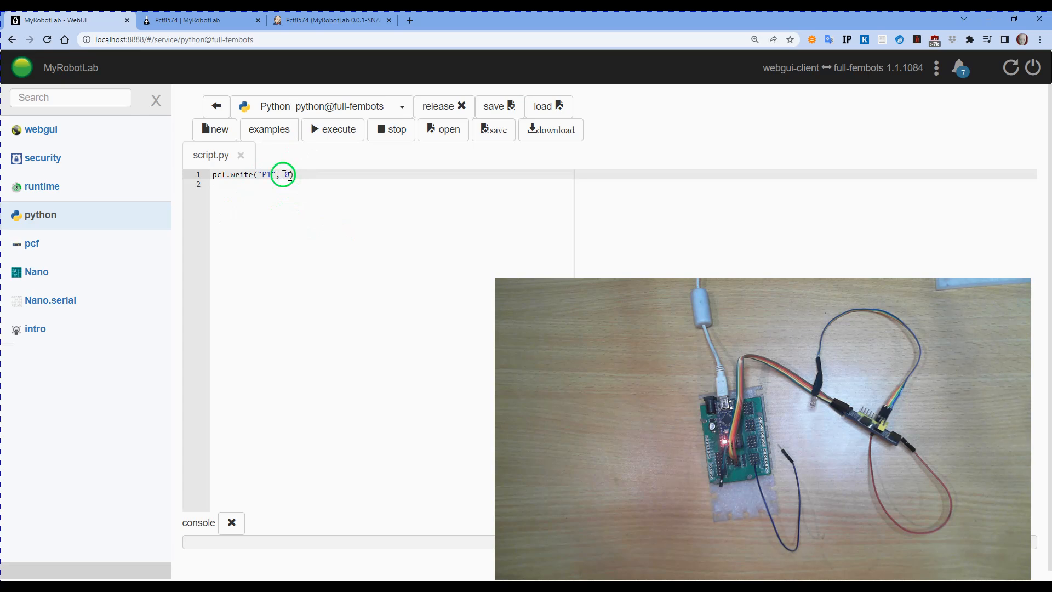
pyautogui.click(320, 139)
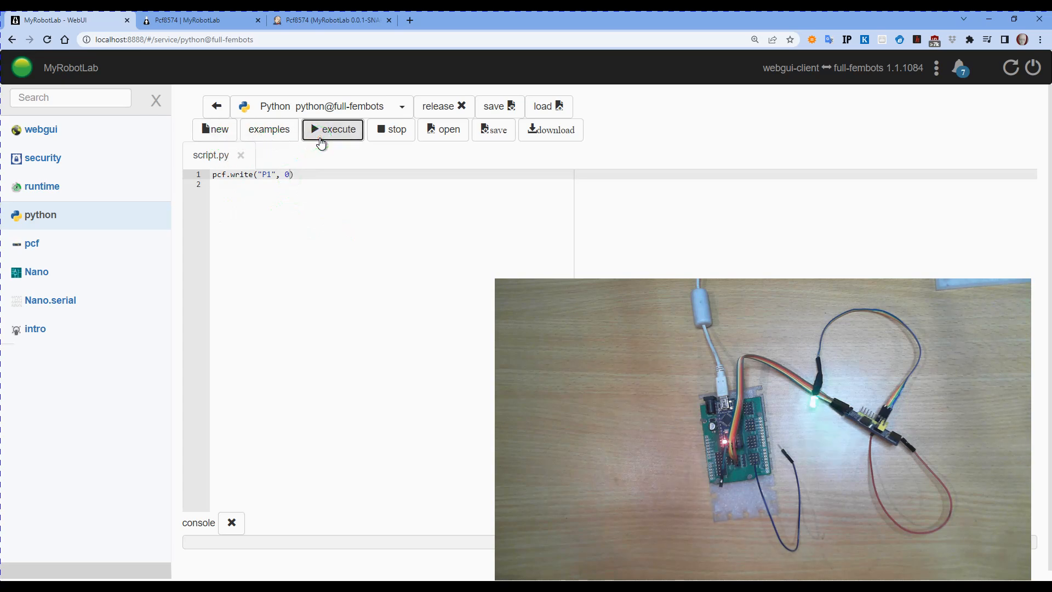
pyautogui.click(266, 175)
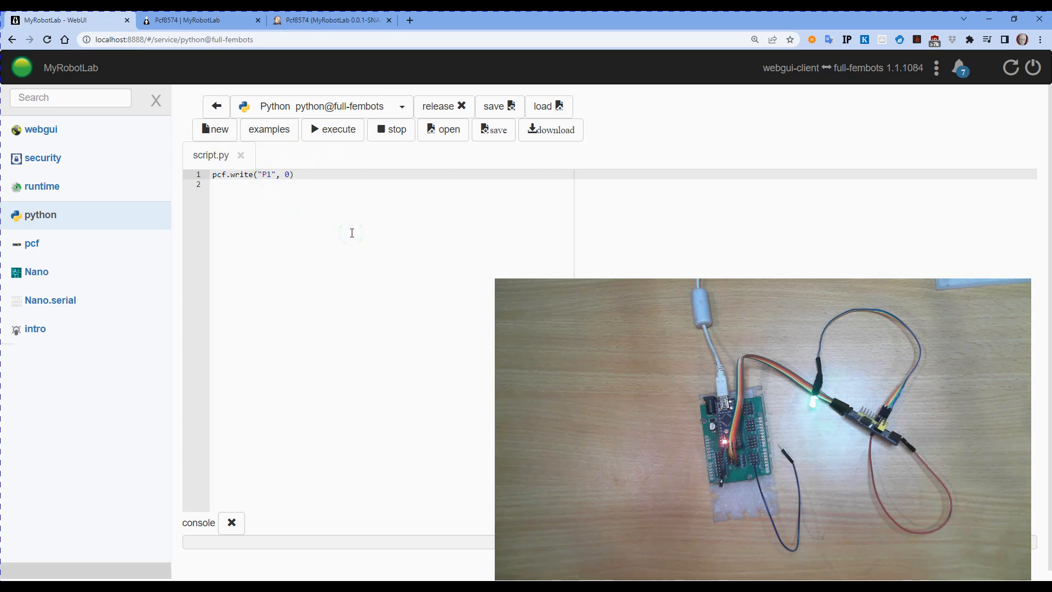
pyautogui.write('2')
pyautogui.click(334, 140)
pyautogui.click(335, 139)
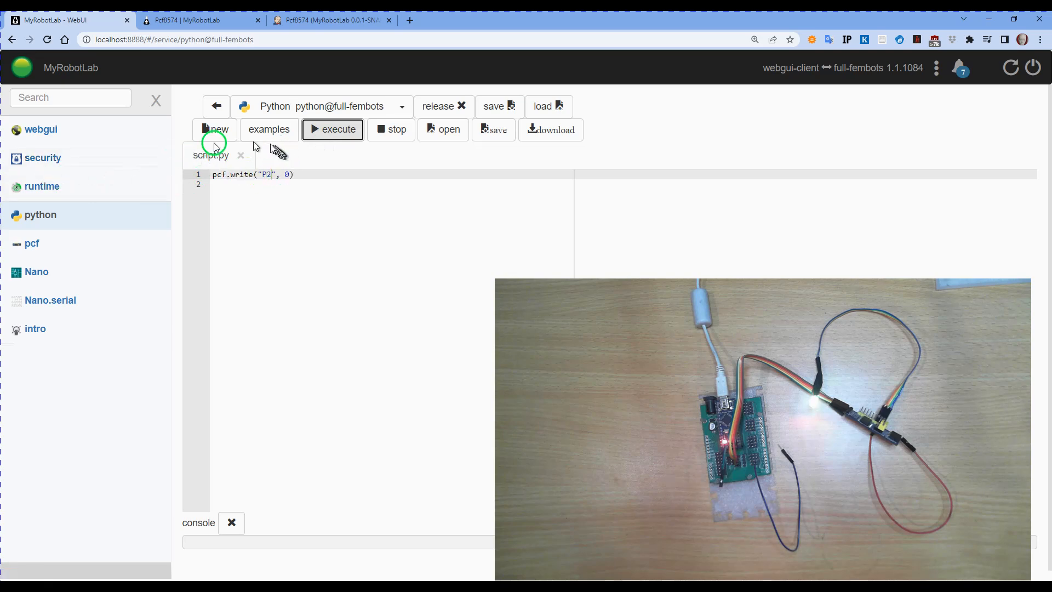
# Step: Open the pcf service and set outputs P1 and P2 to 1
pyautogui.click(65, 240)
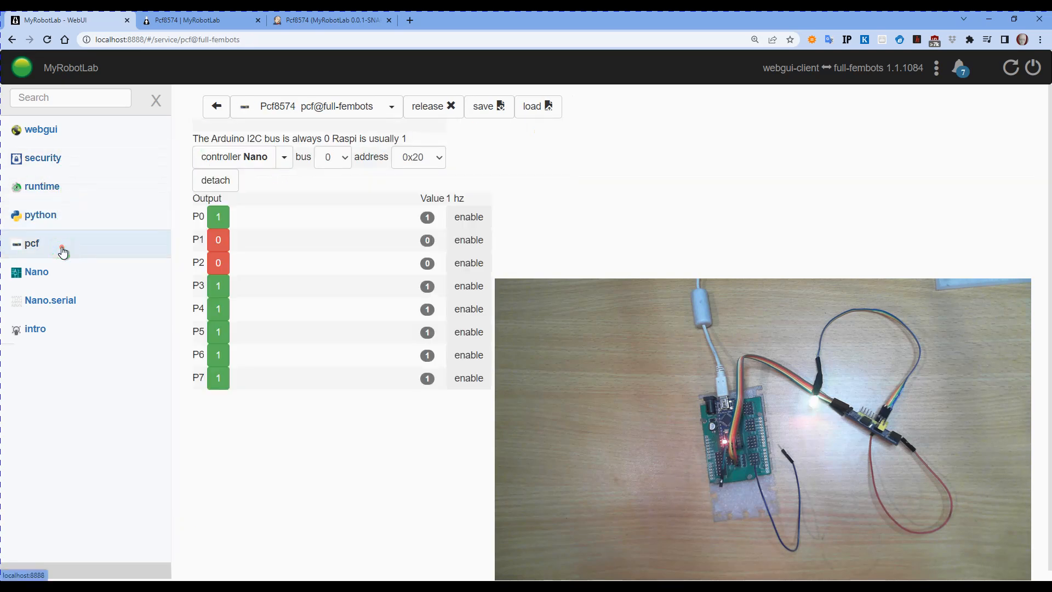
pyautogui.click(218, 240)
pyautogui.click(219, 264)
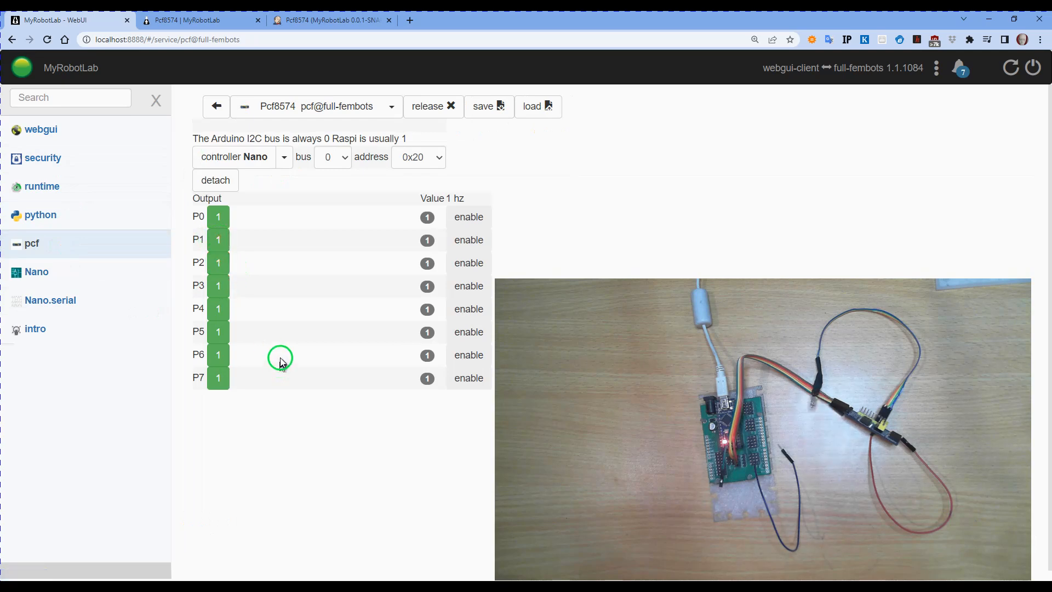
# Step: Set outputs P0, P1 and P2 of the pcf service to 0 and check their read values
pyautogui.click(221, 217)
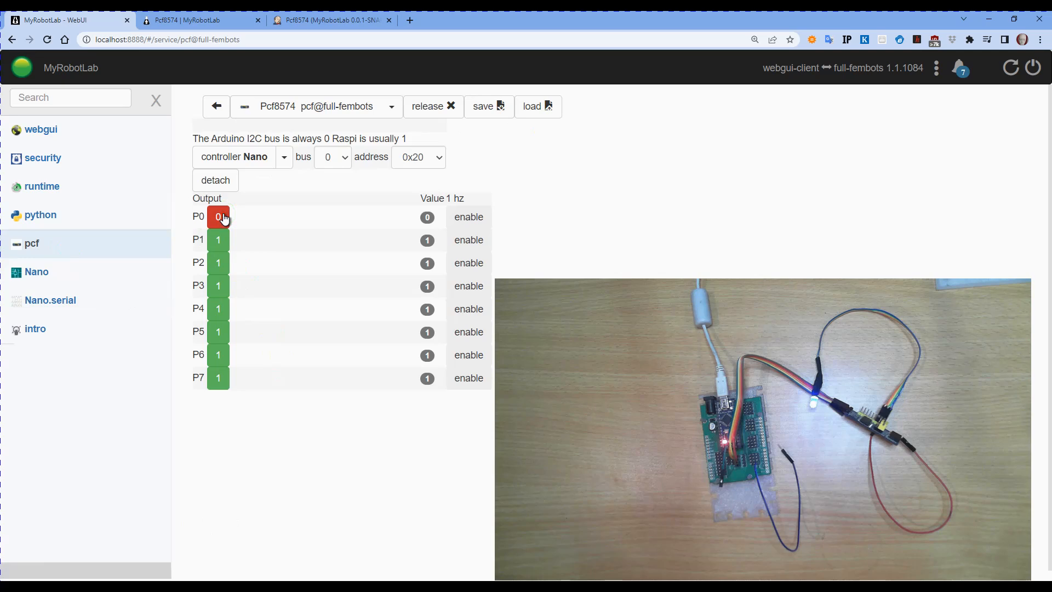
pyautogui.click(217, 241)
pyautogui.click(217, 268)
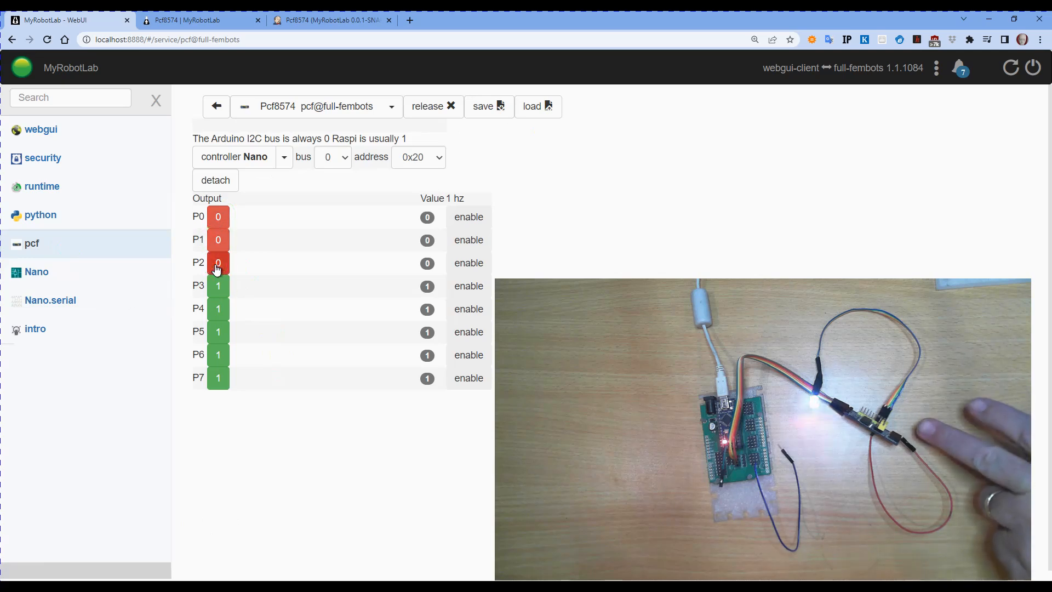
pyautogui.click(425, 212)
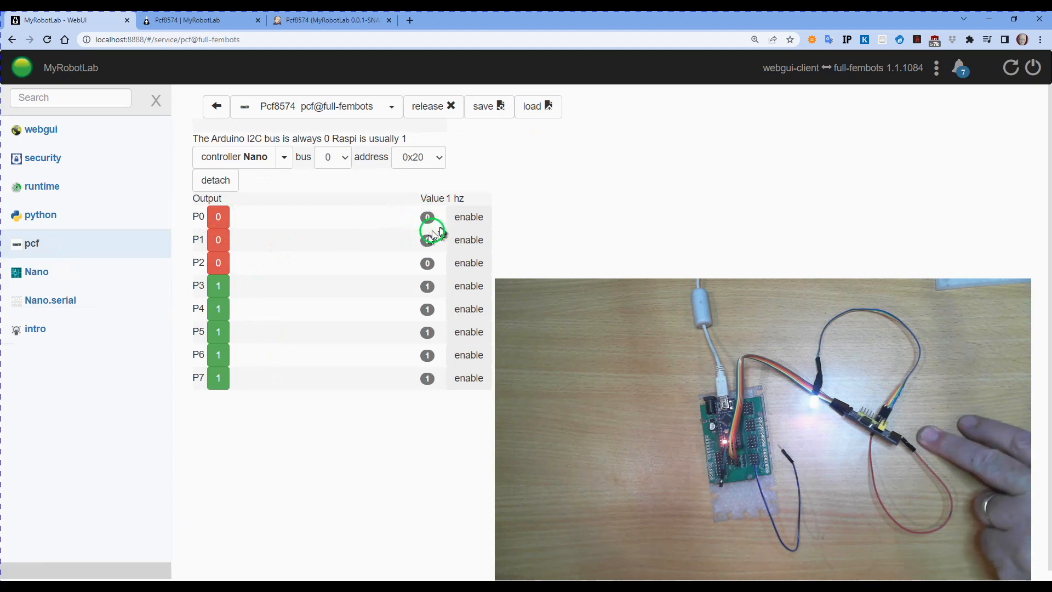